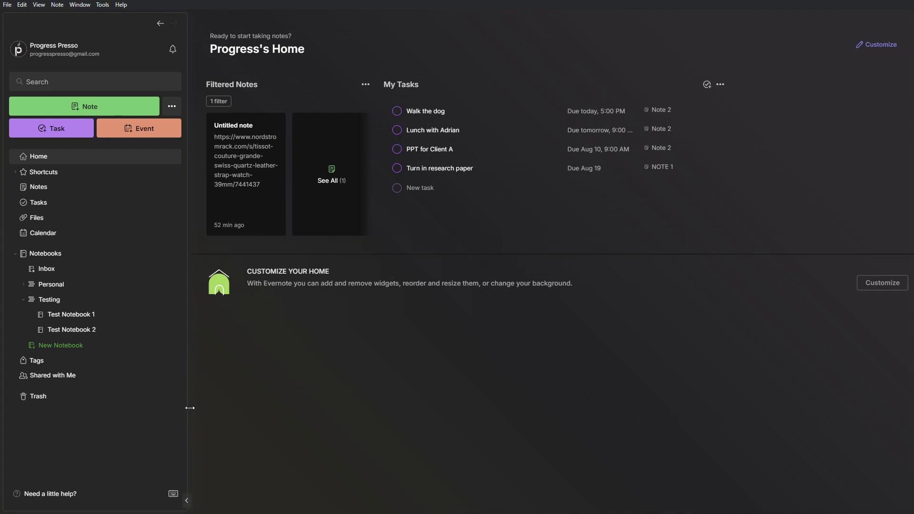
pyautogui.moveTo(190, 408)
pyautogui.mouseDown()
pyautogui.moveTo(129, 401)
pyautogui.moveTo(196, 400)
pyautogui.mouseUp()
pyautogui.click(186, 502)
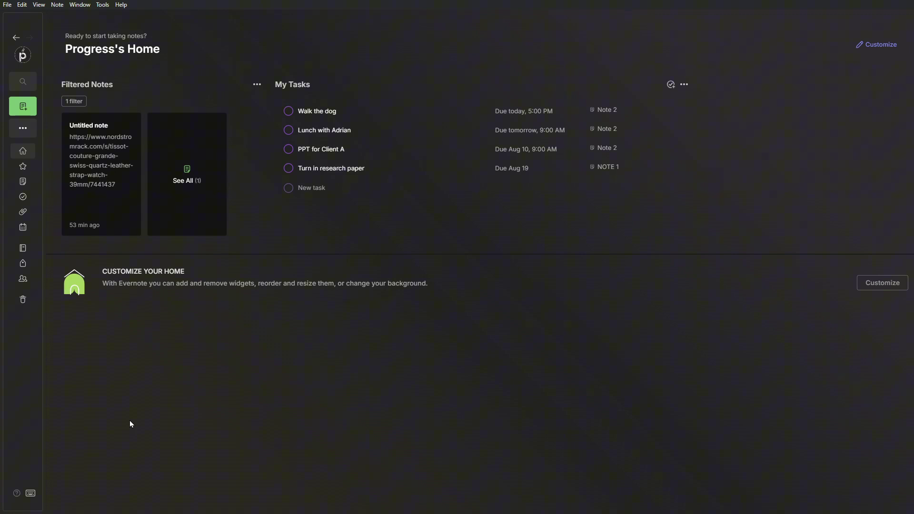
pyautogui.press('F10')
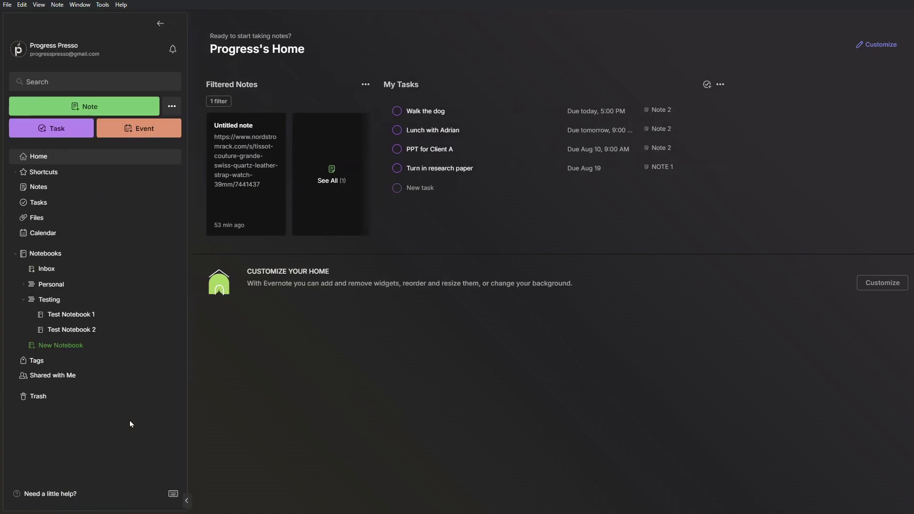
pyautogui.press('F10')
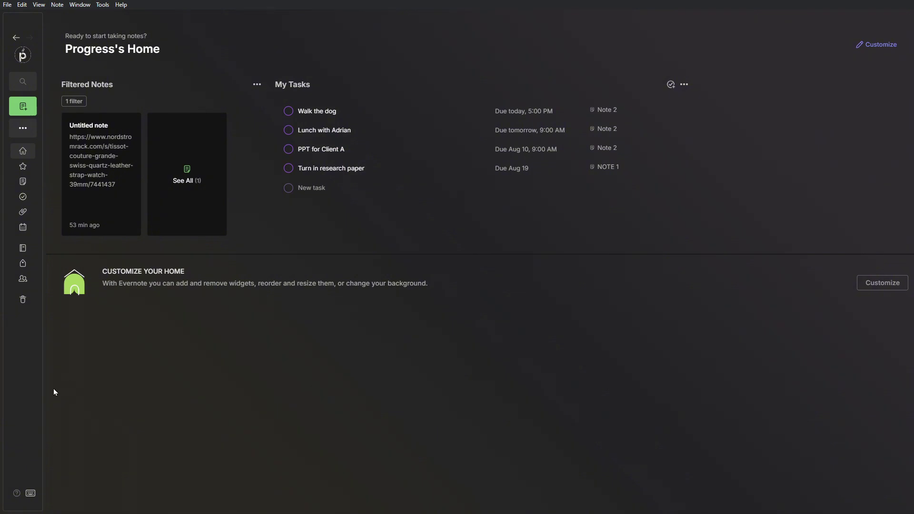
pyautogui.click(44, 501)
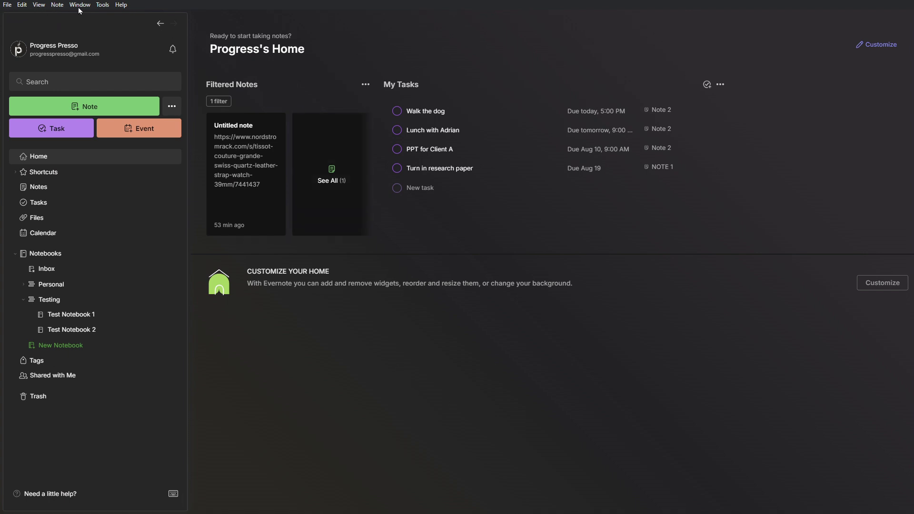
pyautogui.click(123, 6)
pyautogui.click(8, 5)
pyautogui.click(22, 5)
pyautogui.moveTo(58, 5)
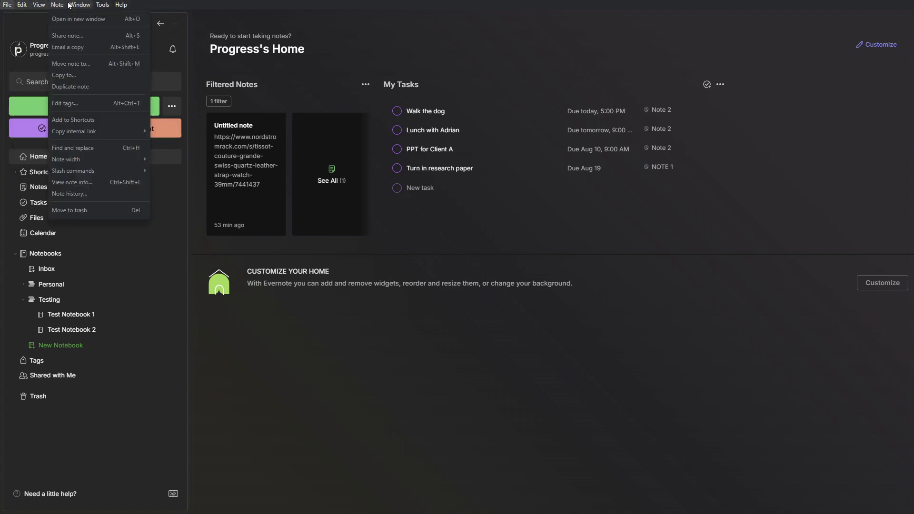
pyautogui.moveTo(102, 4)
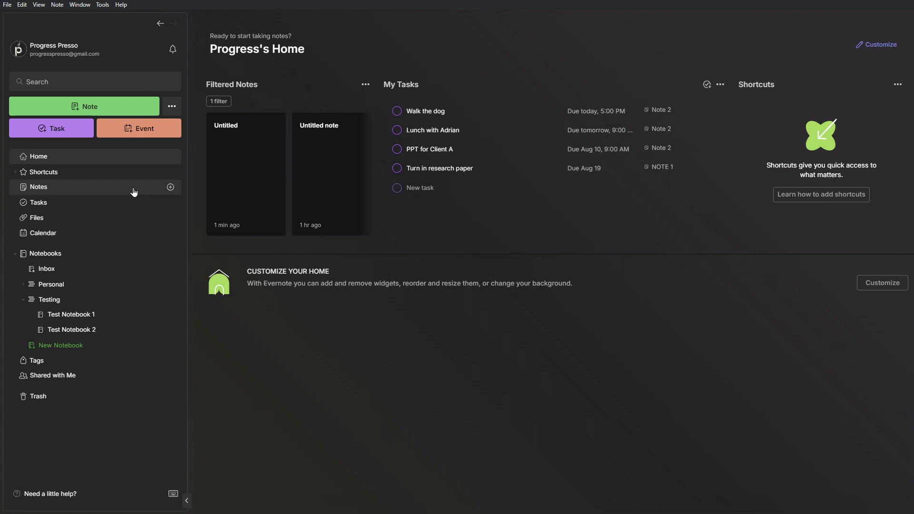
pyautogui.click(54, 76)
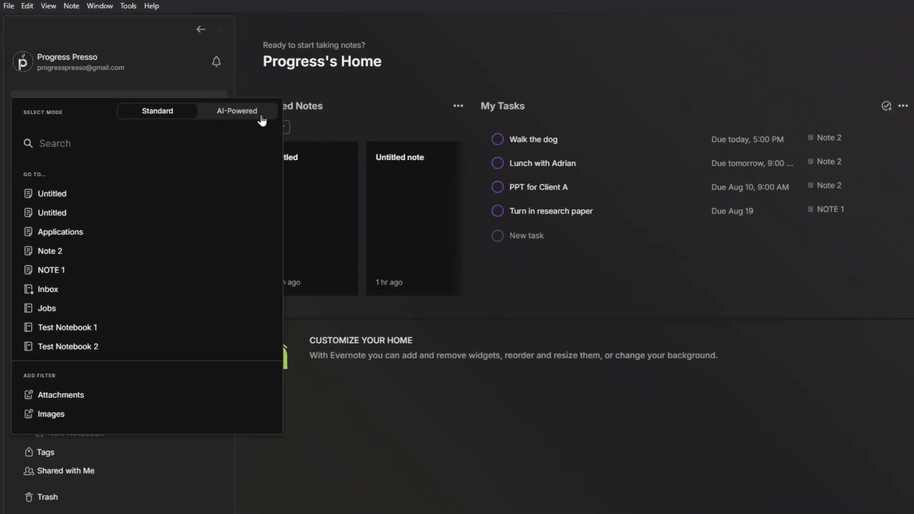
pyautogui.click(262, 116)
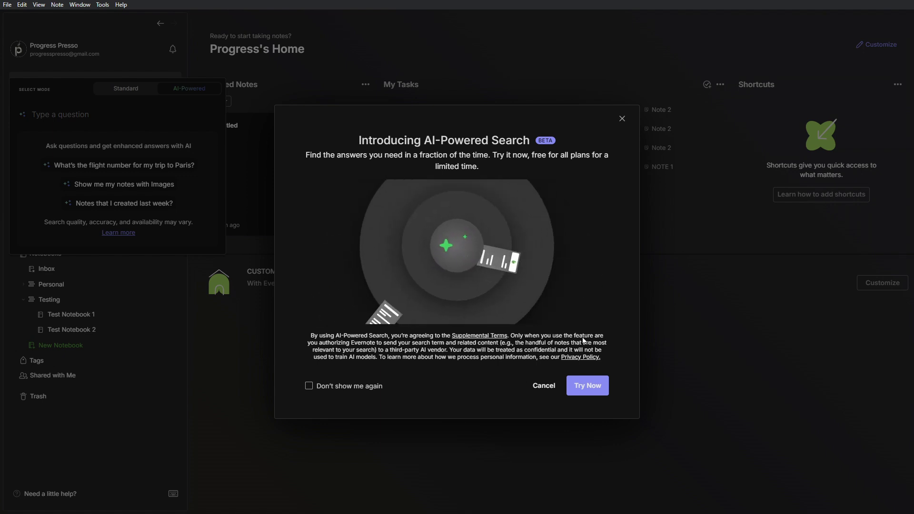
pyautogui.click(541, 389)
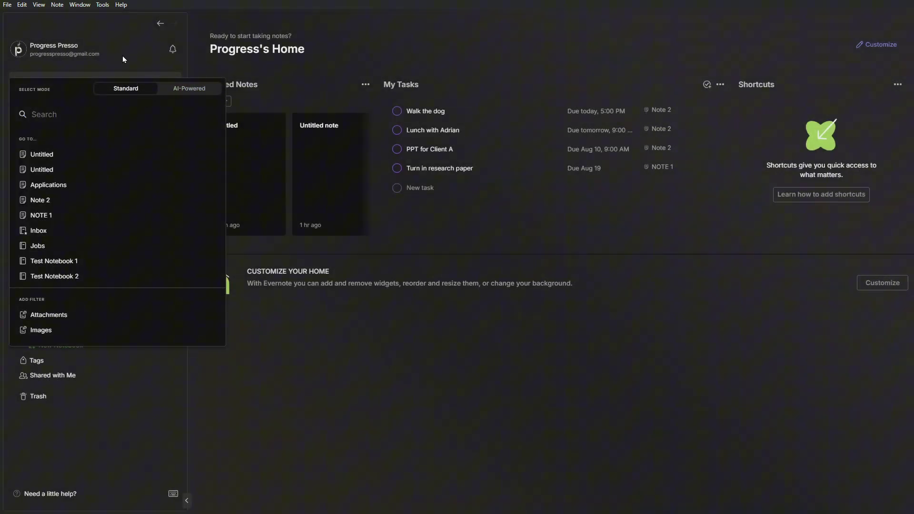
pyautogui.press('Escape')
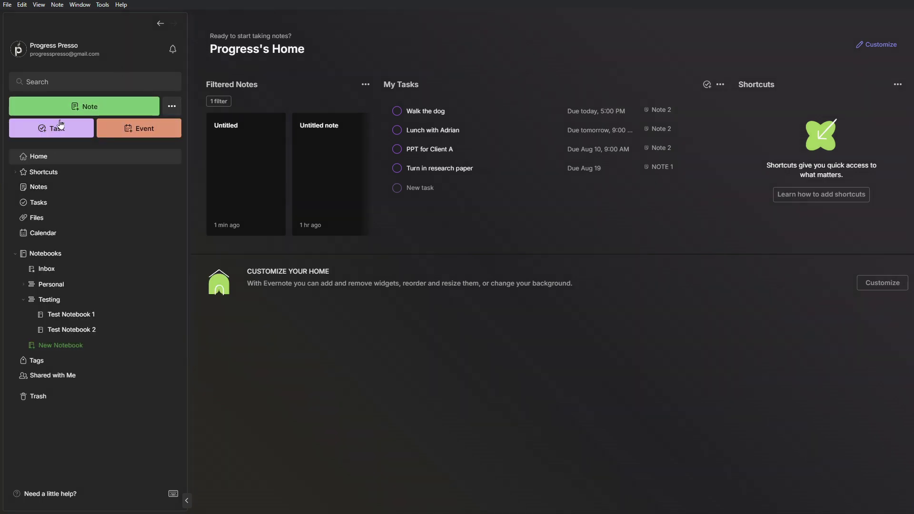
# Create a new Untitled note and reveal the extra File, Audio and Sketch options.
pyautogui.click(135, 115)
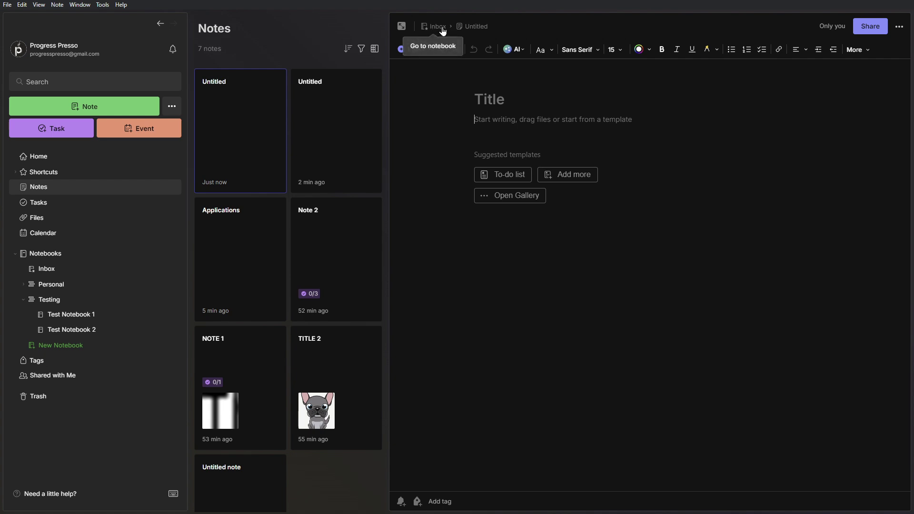
pyautogui.click(176, 112)
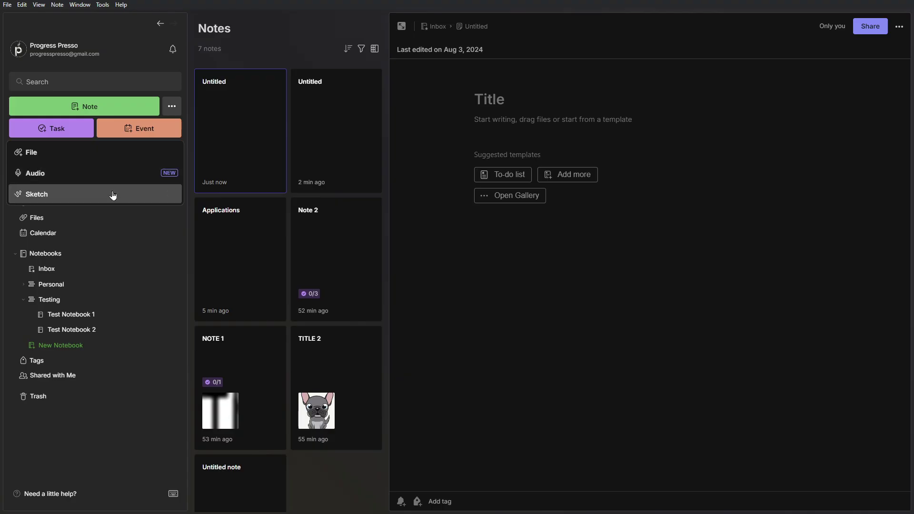
# Draw three freehand pen strokes in a new sketch and save it into the note.
pyautogui.click(113, 192)
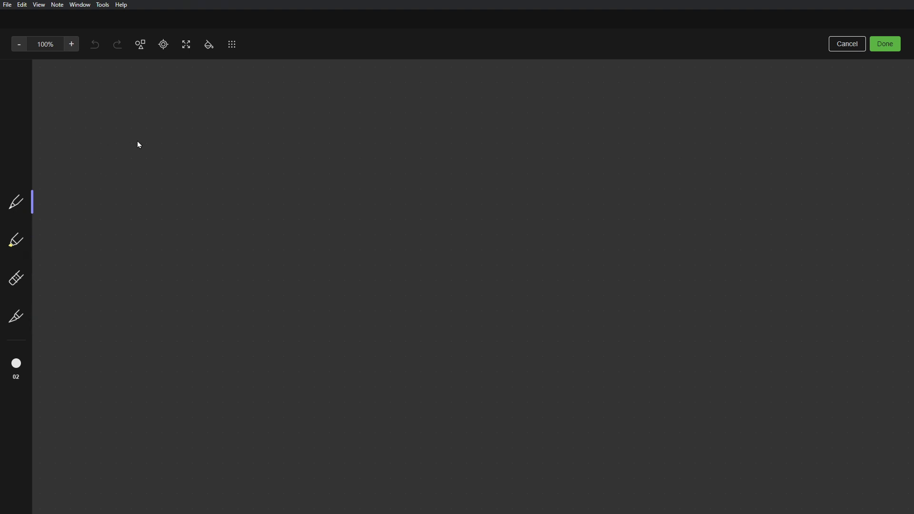
pyautogui.moveTo(138, 135)
pyautogui.mouseDown()
pyautogui.moveTo(137, 246)
pyautogui.moveTo(299, 308)
pyautogui.moveTo(410, 246)
pyautogui.mouseUp()
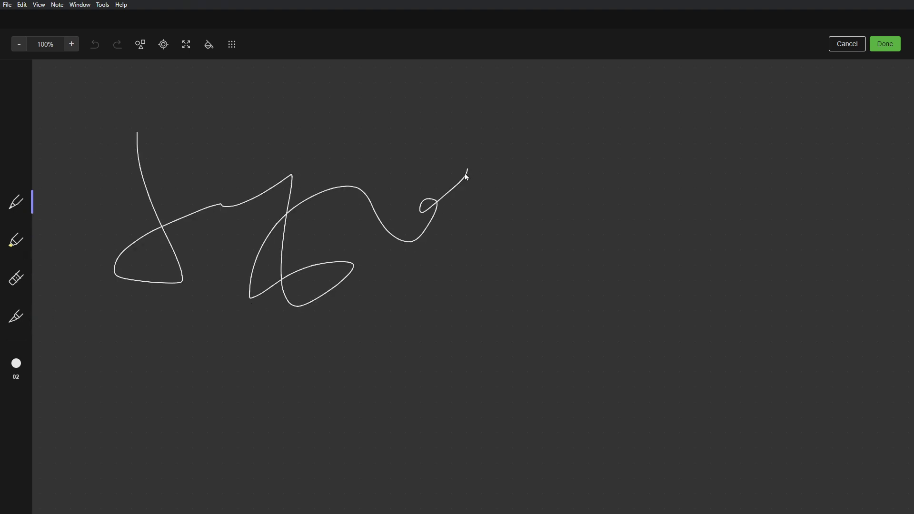
pyautogui.moveTo(465, 173); pyautogui.dragTo(566, 326)
pyautogui.moveTo(525, 212); pyautogui.dragTo(544, 275)
pyautogui.click(885, 44)
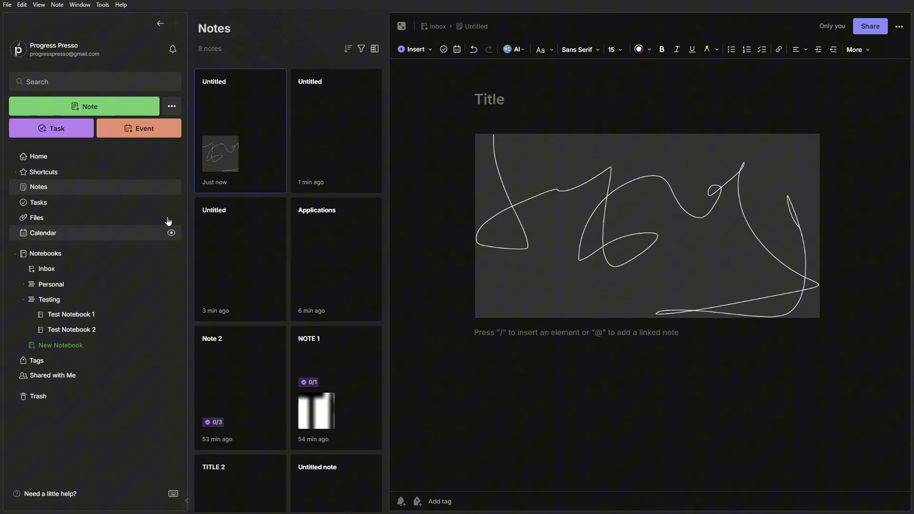
# Return Home, open and cancel the Filtered Notes filter settings, then toggle Shortcuts open and closed.
pyautogui.click(79, 161)
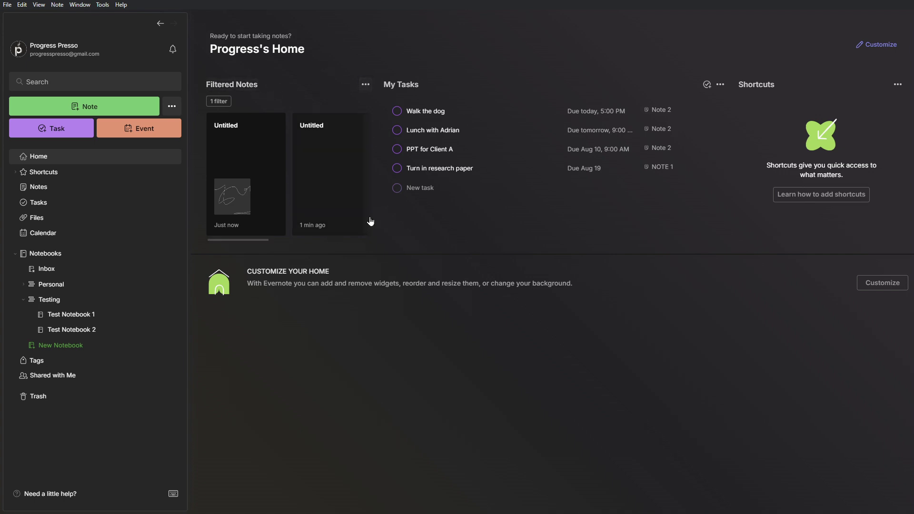
pyautogui.moveTo(257, 241)
pyautogui.mouseDown()
pyautogui.moveTo(341, 245)
pyautogui.moveTo(247, 239)
pyautogui.mouseUp()
pyautogui.click(225, 103)
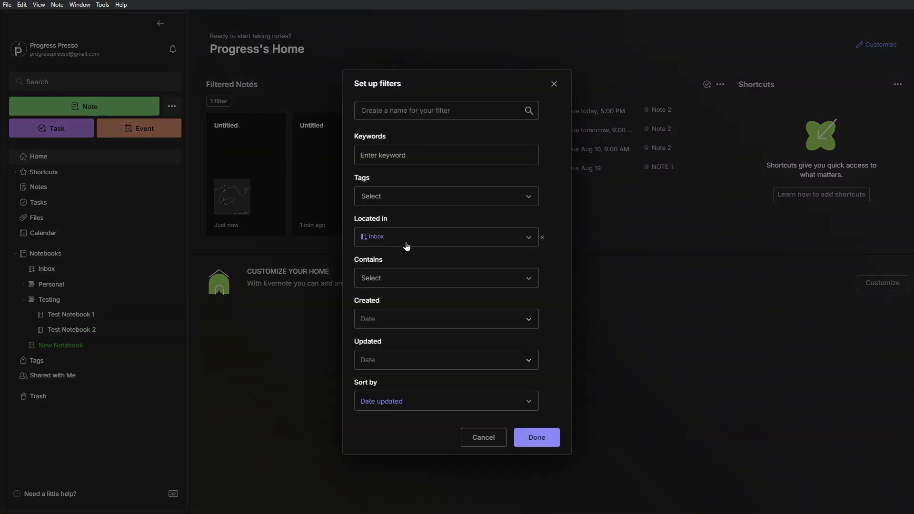
pyautogui.click(484, 438)
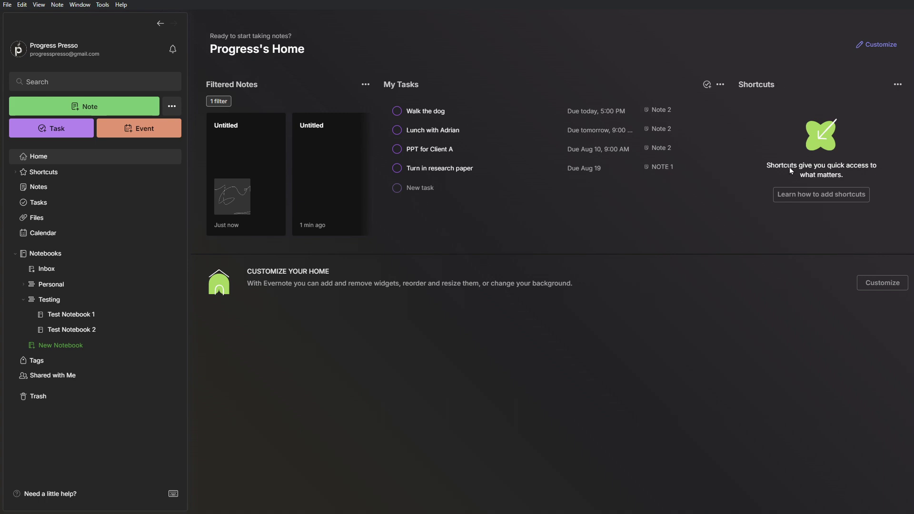
pyautogui.click(19, 176)
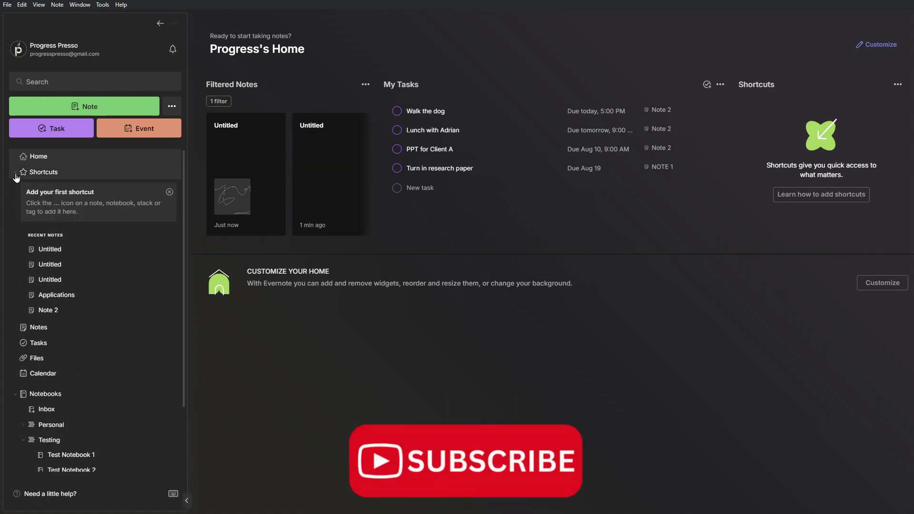
pyautogui.click(15, 176)
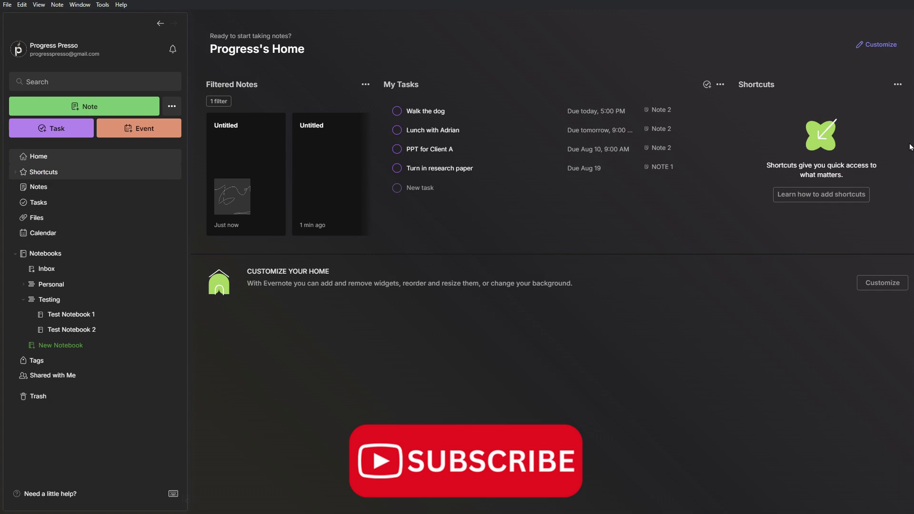
# Swap the Shortcuts widget for Calendar and add a large Recently Captured widget, then save.
pyautogui.click(881, 45)
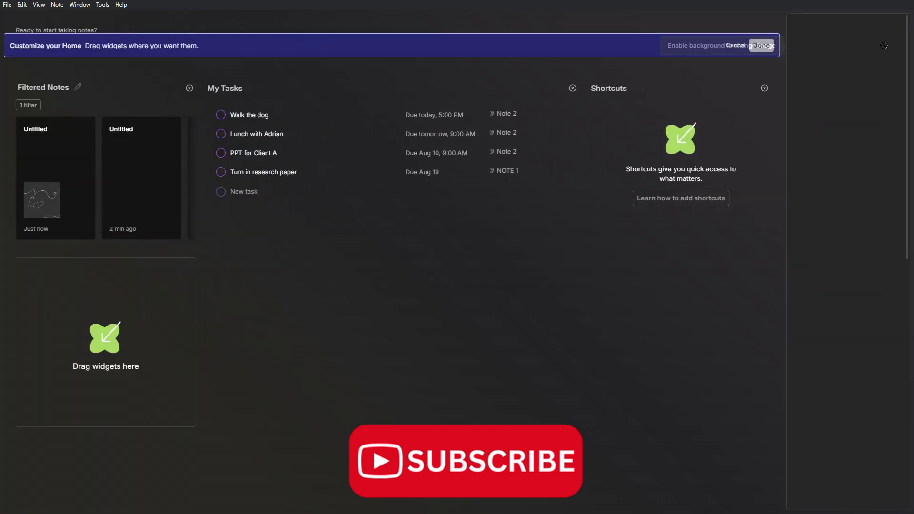
pyautogui.click(765, 89)
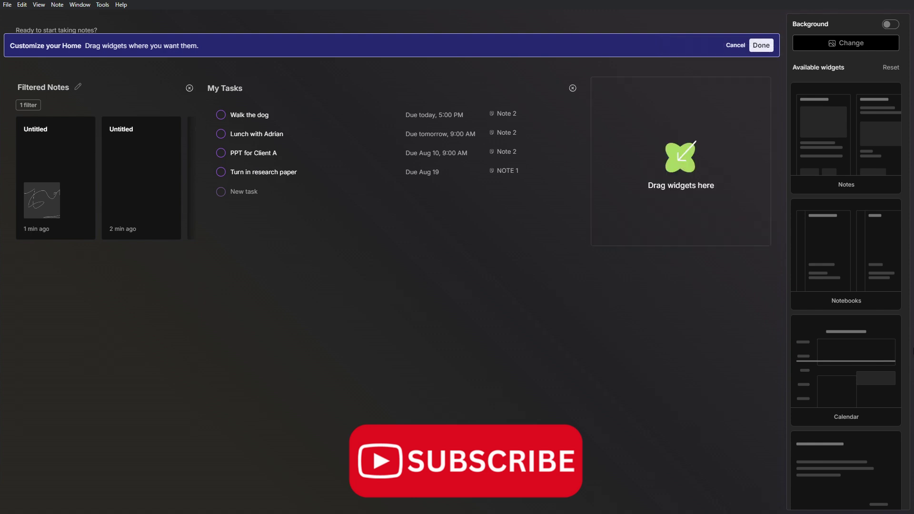
pyautogui.scroll(-5, 853, 343)
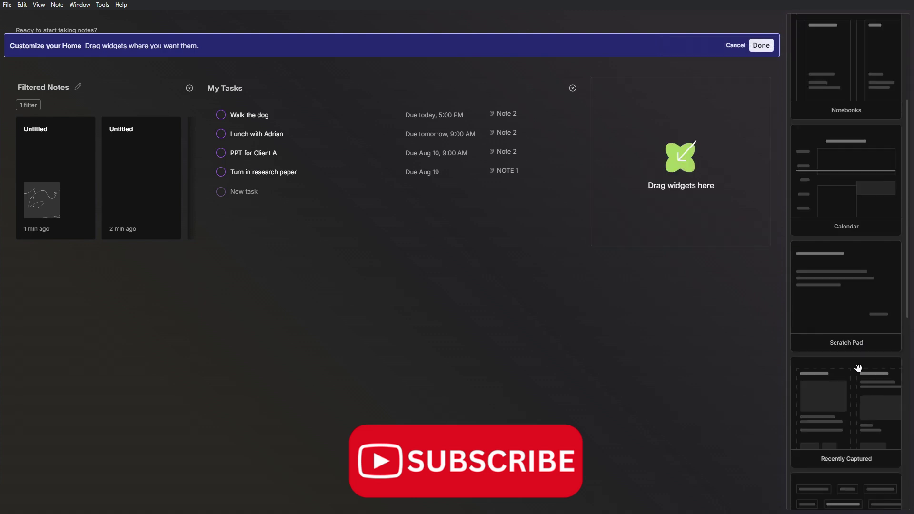
pyautogui.moveTo(844, 208); pyautogui.dragTo(686, 195)
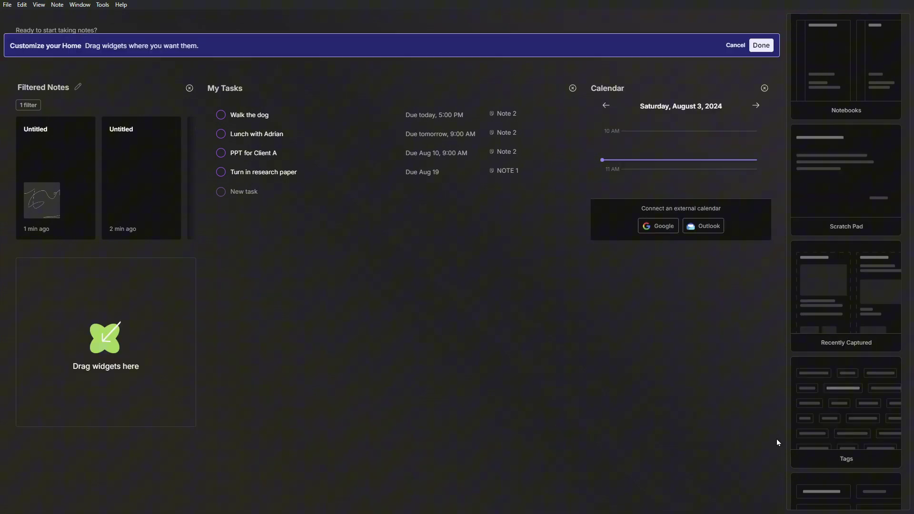
pyautogui.moveTo(861, 293); pyautogui.dragTo(122, 373)
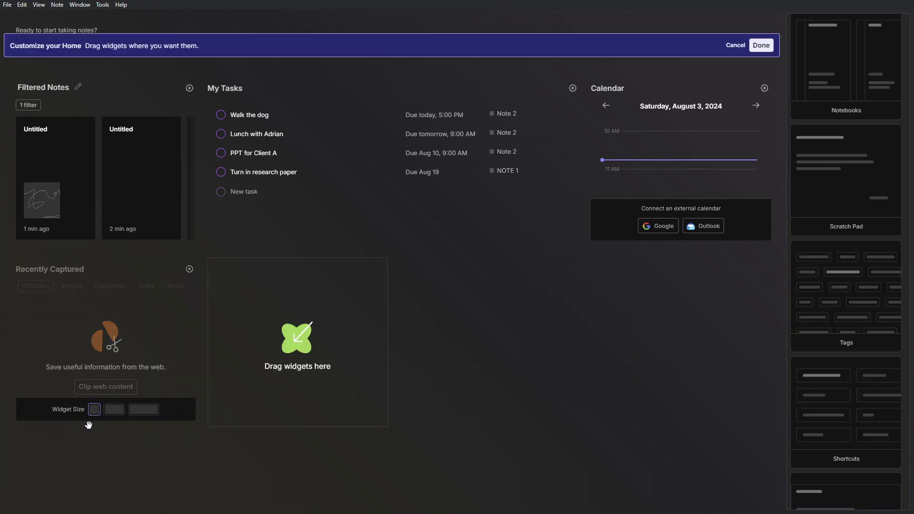
pyautogui.click(145, 412)
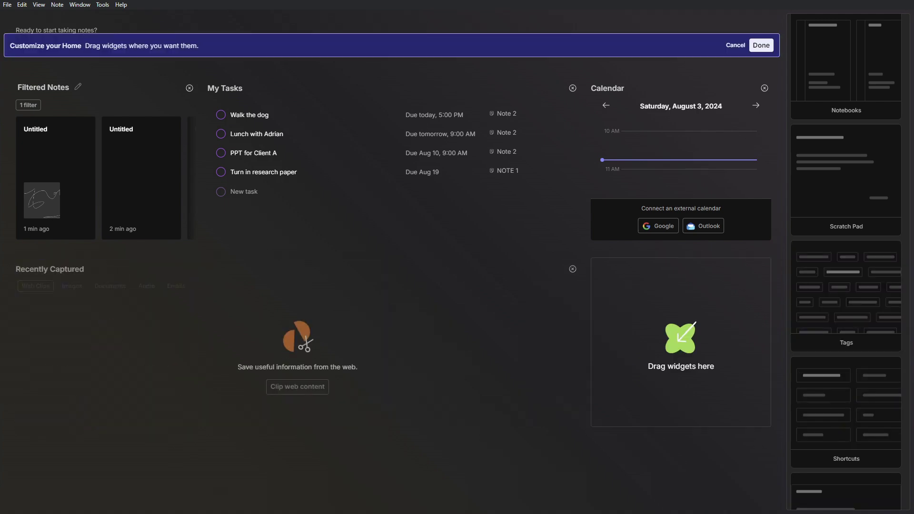
pyautogui.click(761, 45)
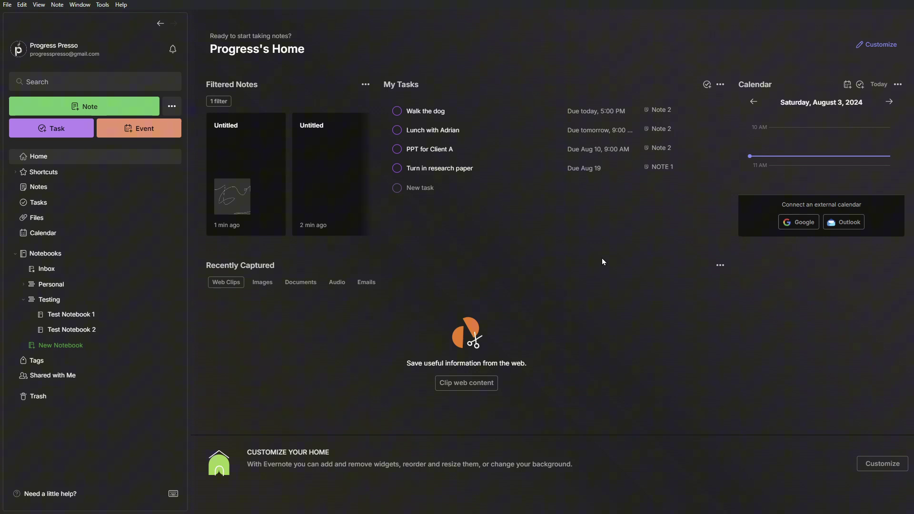
# Browse the Images, Documents and Audio tabs in Recently Captured, ending on Web Clips.
pyautogui.click(261, 284)
pyautogui.click(301, 284)
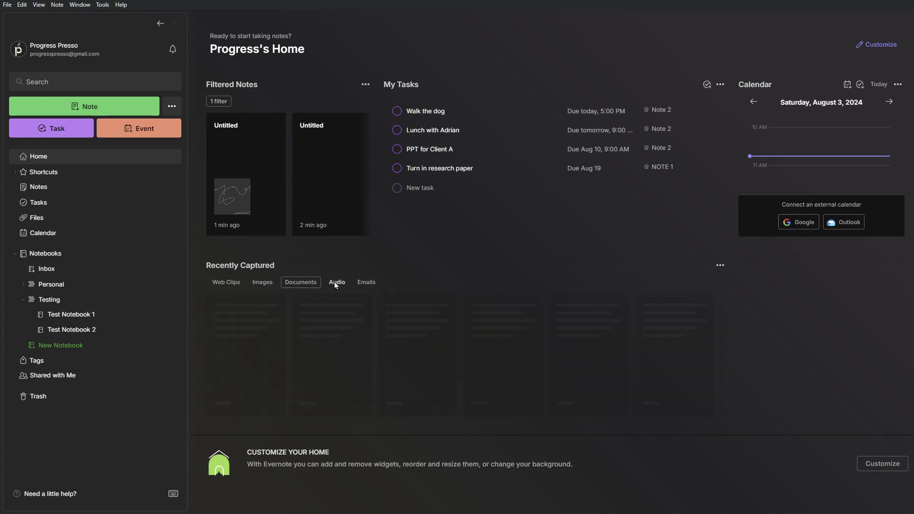
pyautogui.click(336, 283)
pyautogui.click(220, 281)
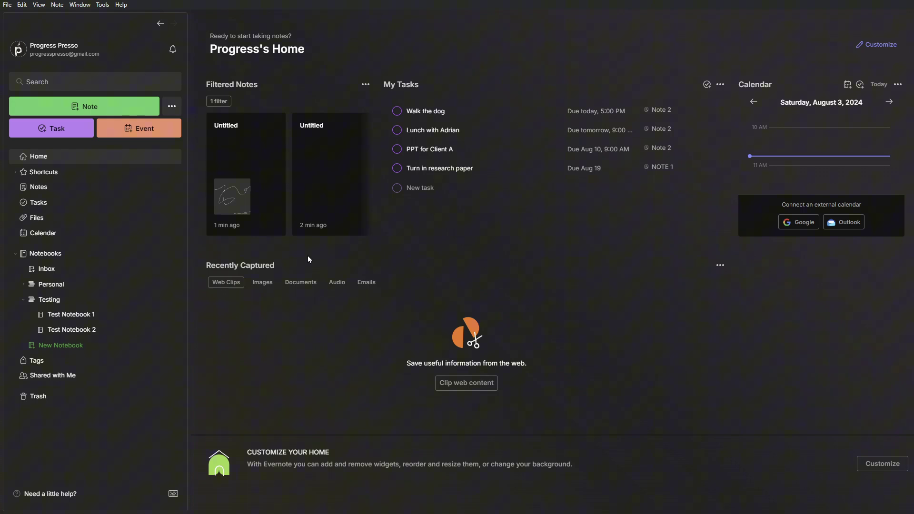
# View the sketch note in Notes, then open Notebooks and expand and collapse Inbox's notes.
pyautogui.click(238, 153)
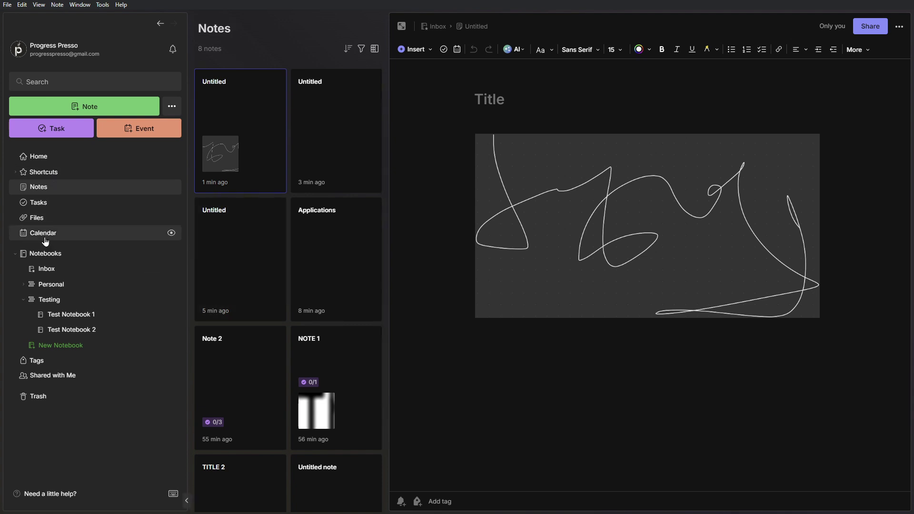
pyautogui.click(70, 260)
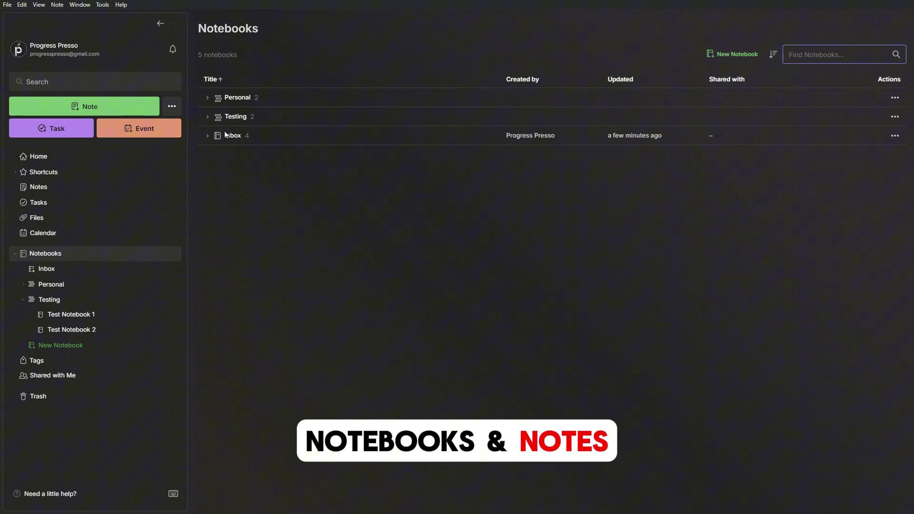
pyautogui.click(207, 137)
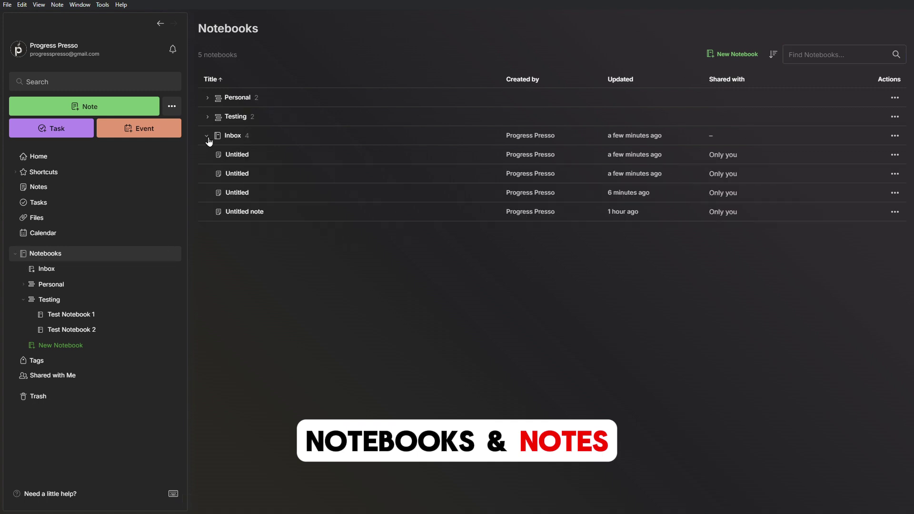
pyautogui.click(208, 137)
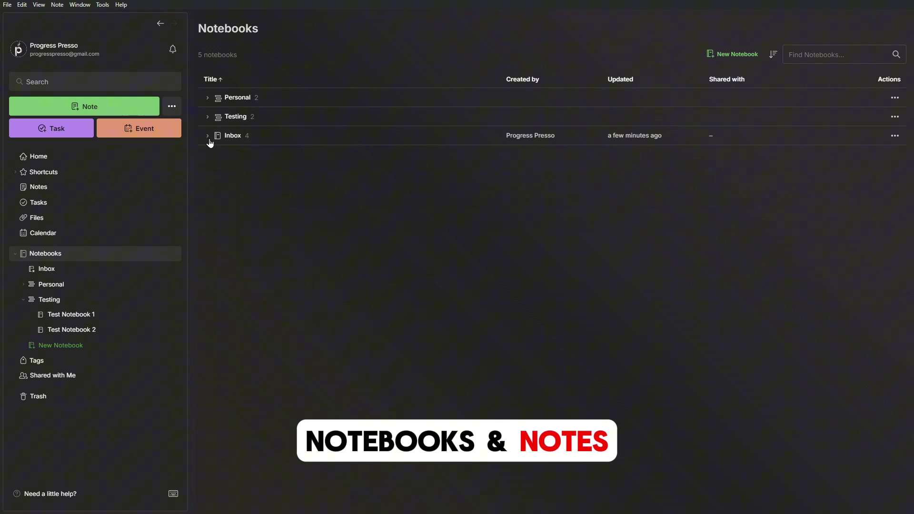
pyautogui.click(208, 138)
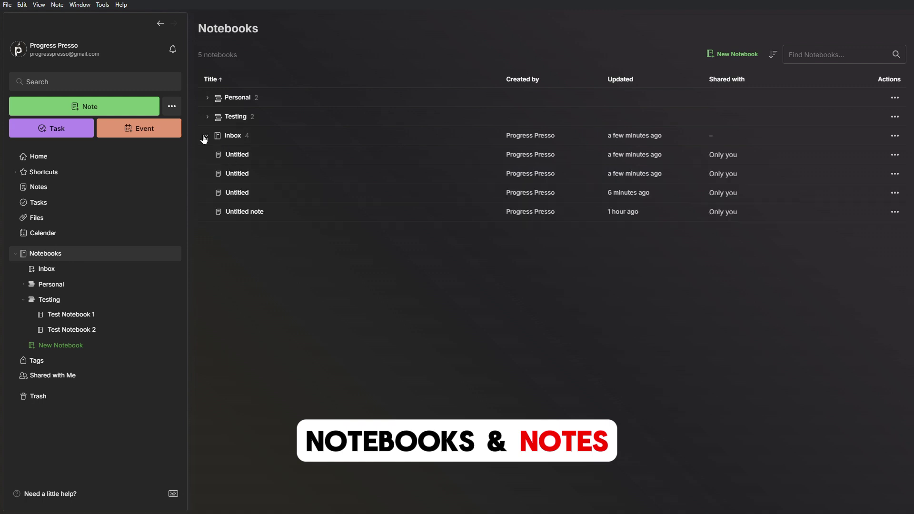
pyautogui.click(205, 138)
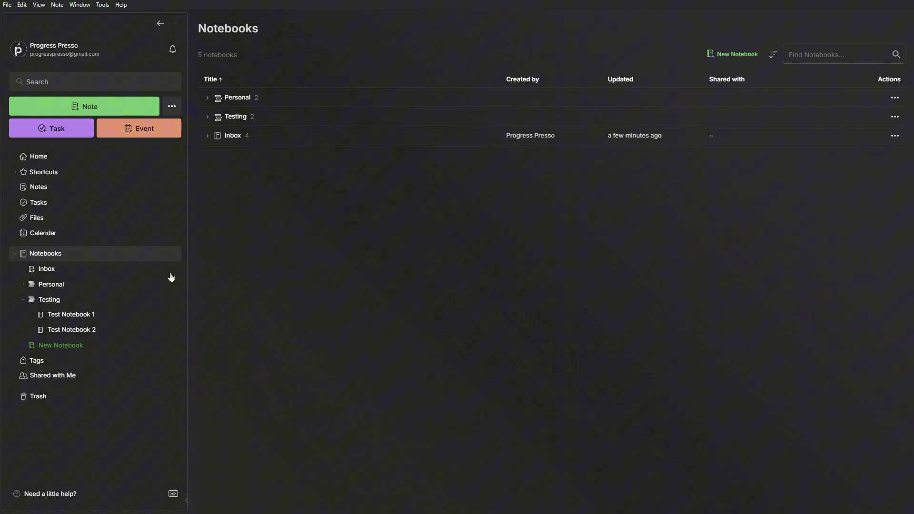
# Toggle the Personal and Testing stacks, previewing Test Notebook 1 and Test Notebook 2.
pyautogui.click(24, 285)
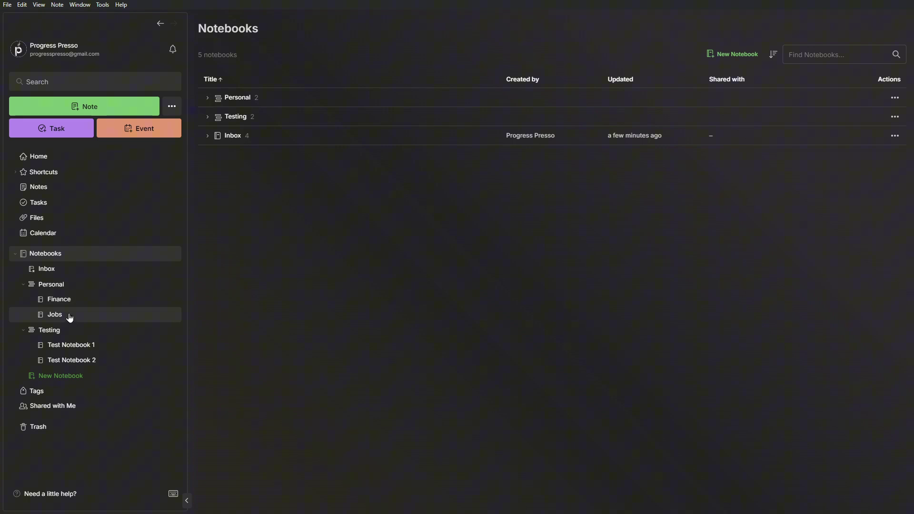
pyautogui.click(24, 285)
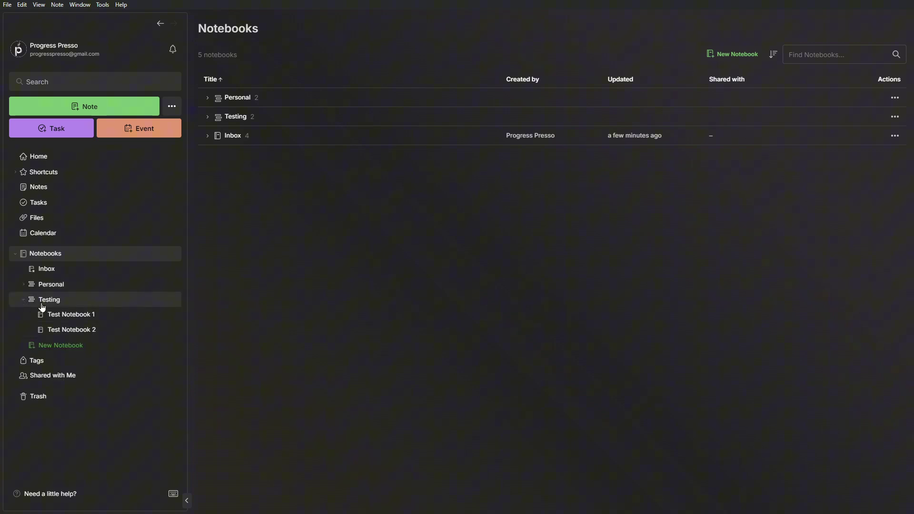
pyautogui.click(75, 317)
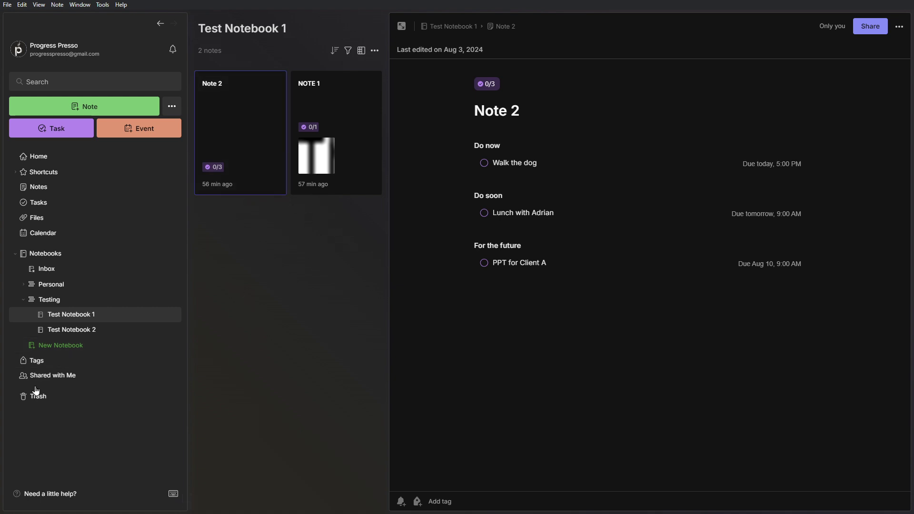
pyautogui.click(87, 333)
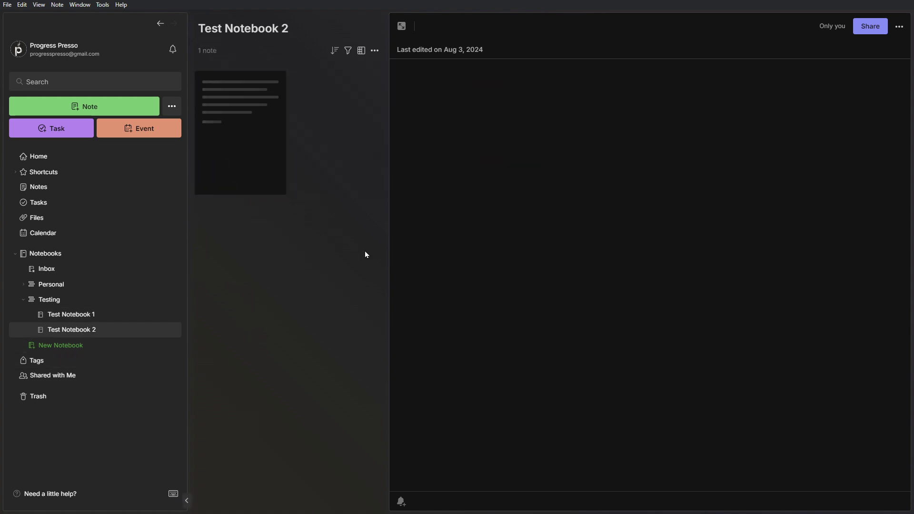
pyautogui.click(23, 301)
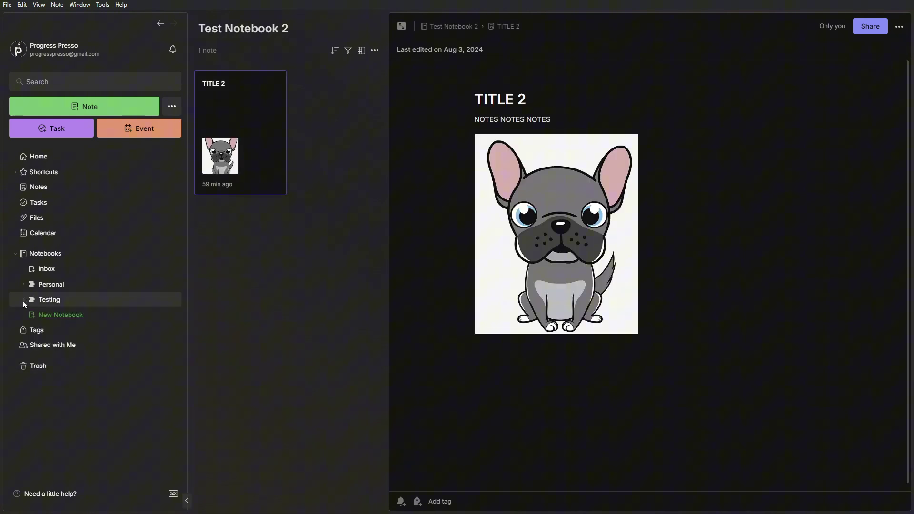
pyautogui.click(23, 301)
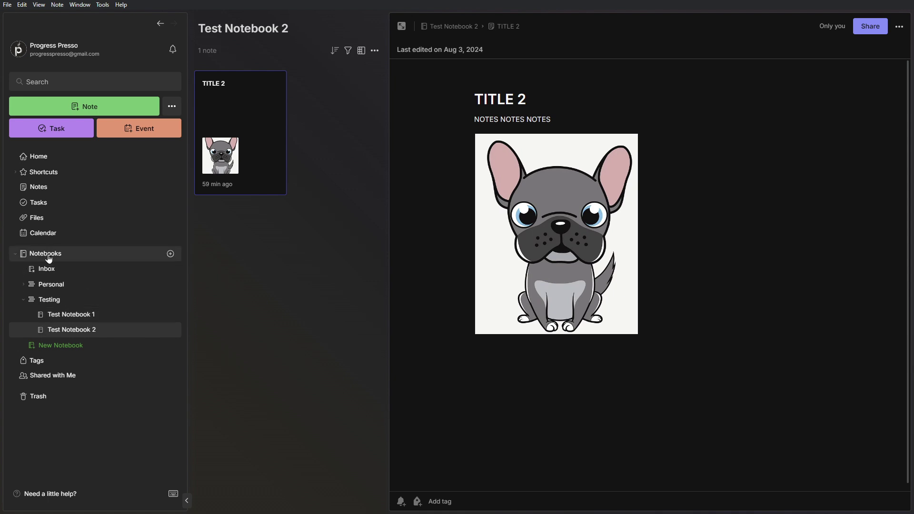
pyautogui.click(22, 303)
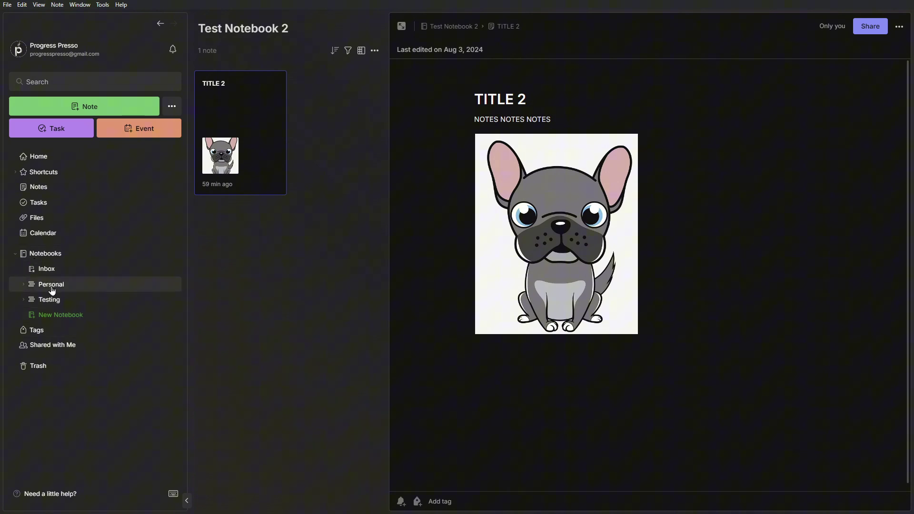
# Expand both stacks, open Test Notebook 1, and click into Note 2's body below its tasks.
pyautogui.click(25, 284)
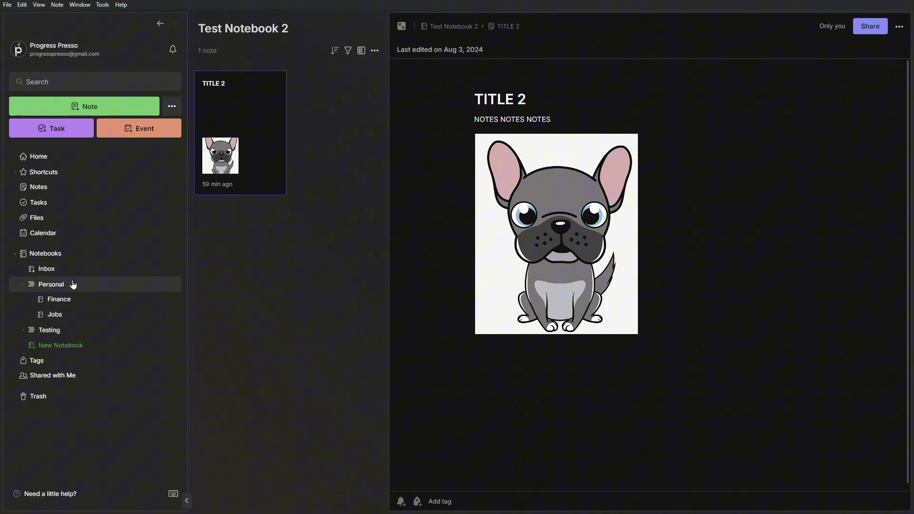
pyautogui.click(25, 329)
pyautogui.click(44, 344)
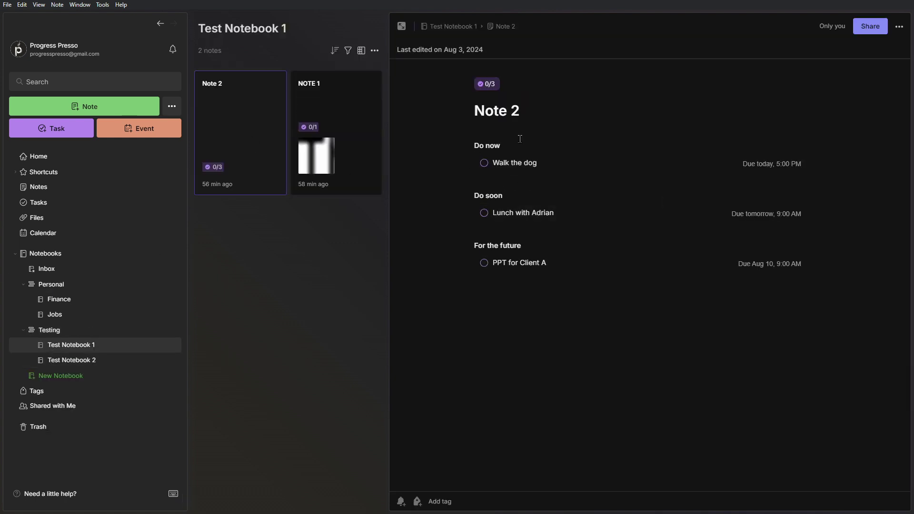
pyautogui.click(512, 313)
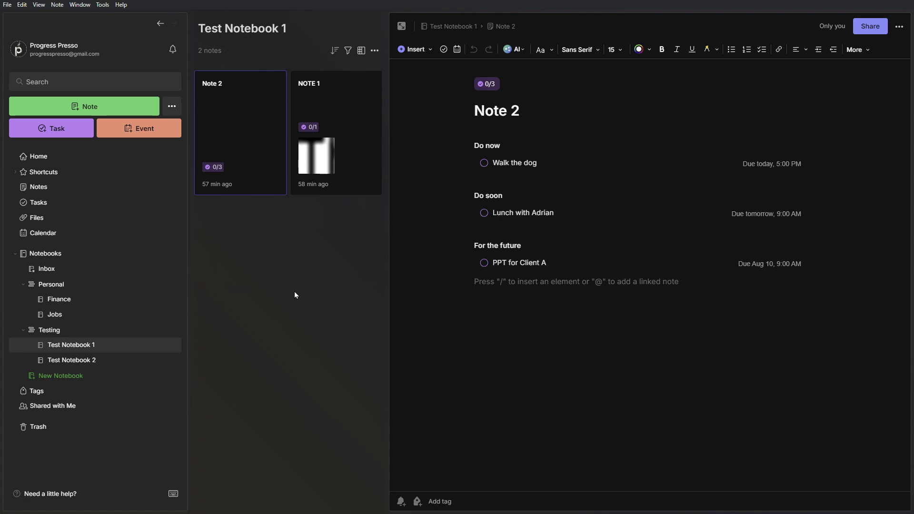
# Open the Add Filters panel on Test Notebook 1's notes list.
pyautogui.click(348, 51)
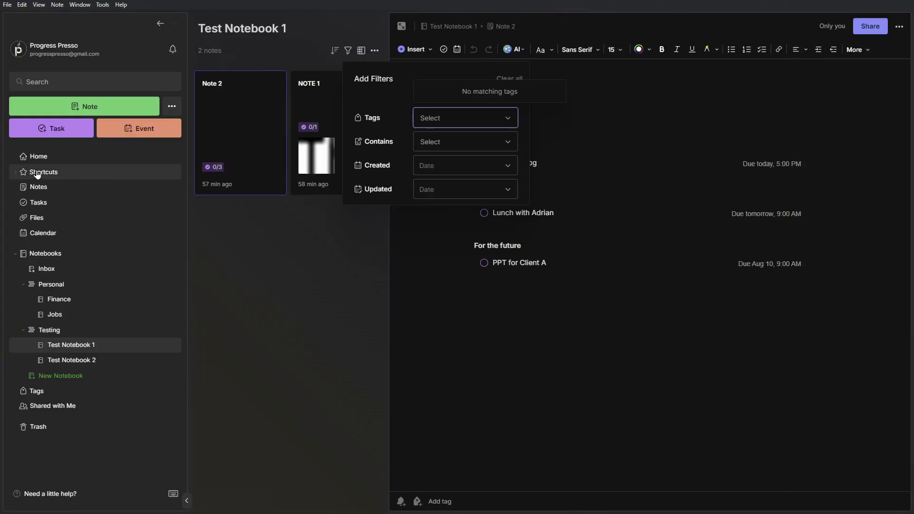
# Expand Shortcuts, add Test Notebook 1 through its right-click menu, then collapse Shortcuts.
pyautogui.click(77, 177)
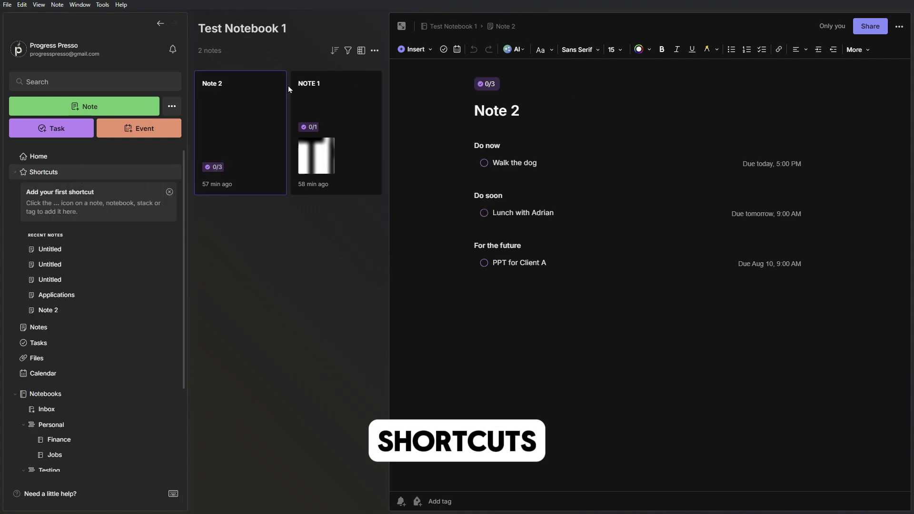
pyautogui.scroll(-1, 84, 450)
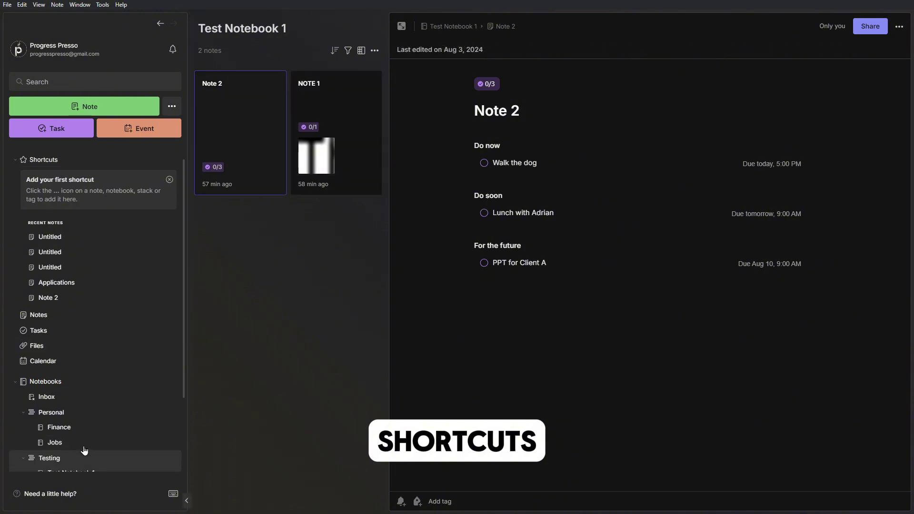
pyautogui.scroll(-3, 84, 450)
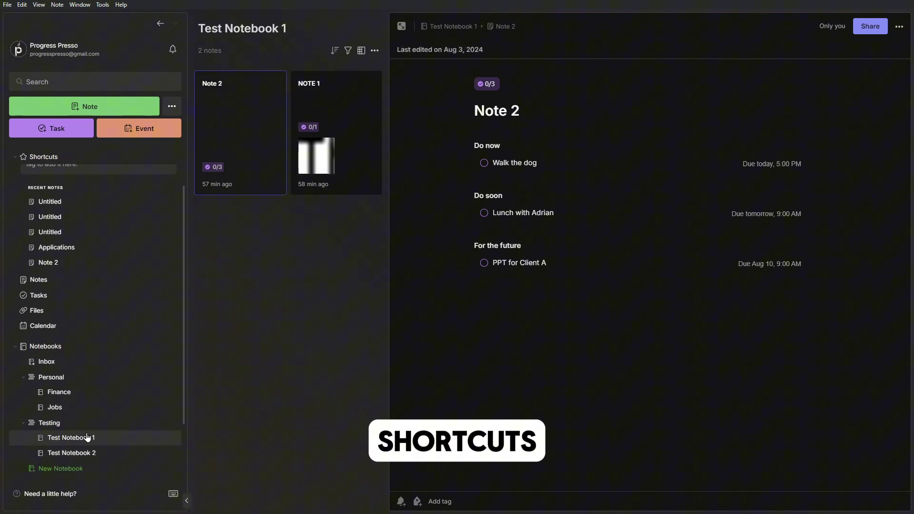
pyautogui.scroll(-4, 88, 437)
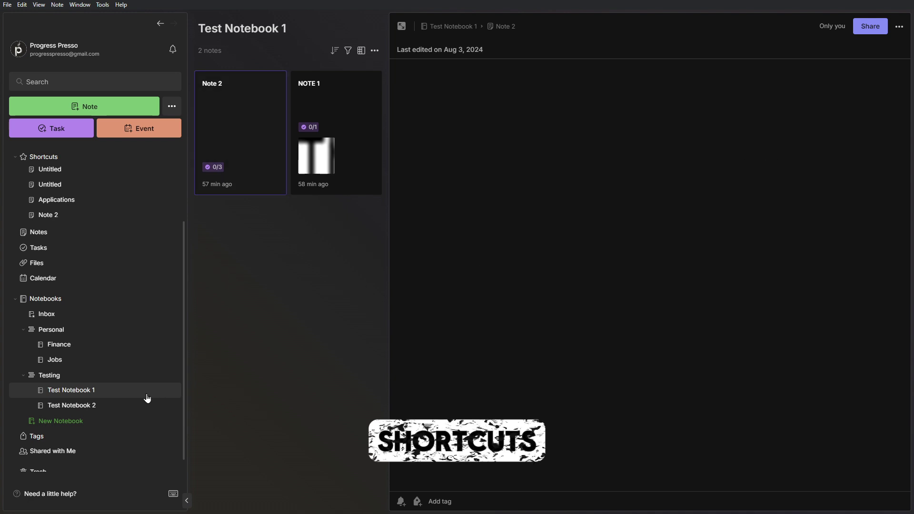
pyautogui.rightClick(152, 393)
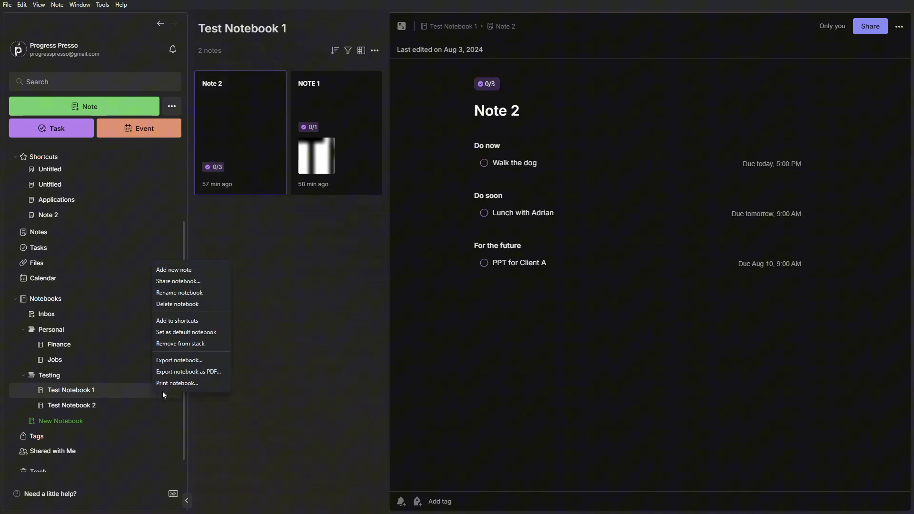
pyautogui.click(181, 325)
pyautogui.scroll(2, 73, 327)
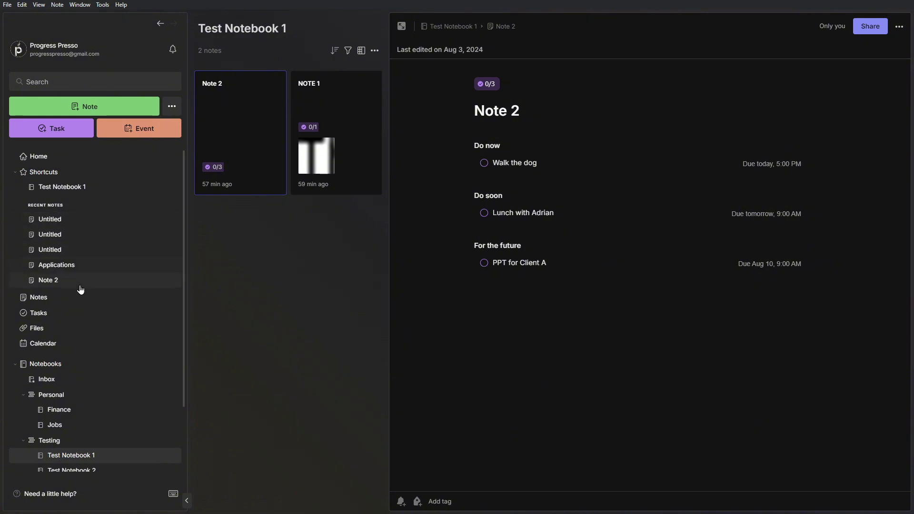
pyautogui.click(15, 173)
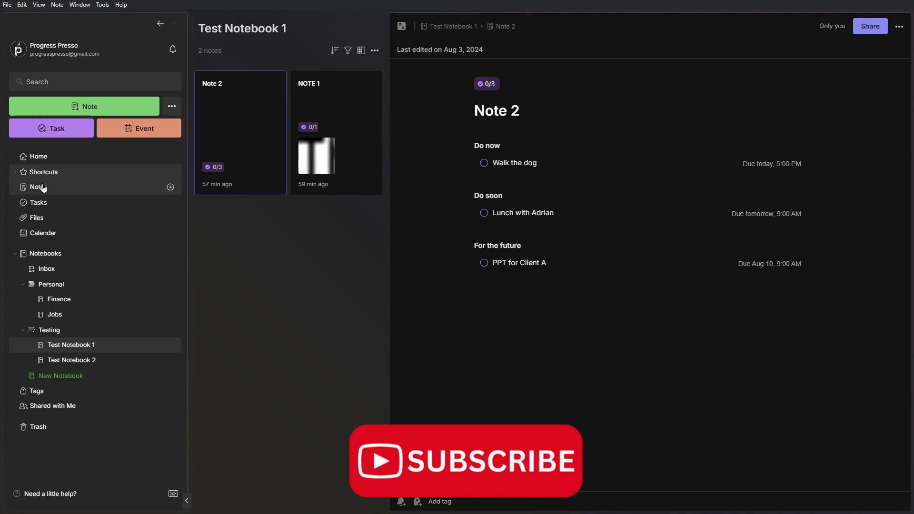
# Open the full list of 8 notes and open then close its filter options.
pyautogui.click(68, 195)
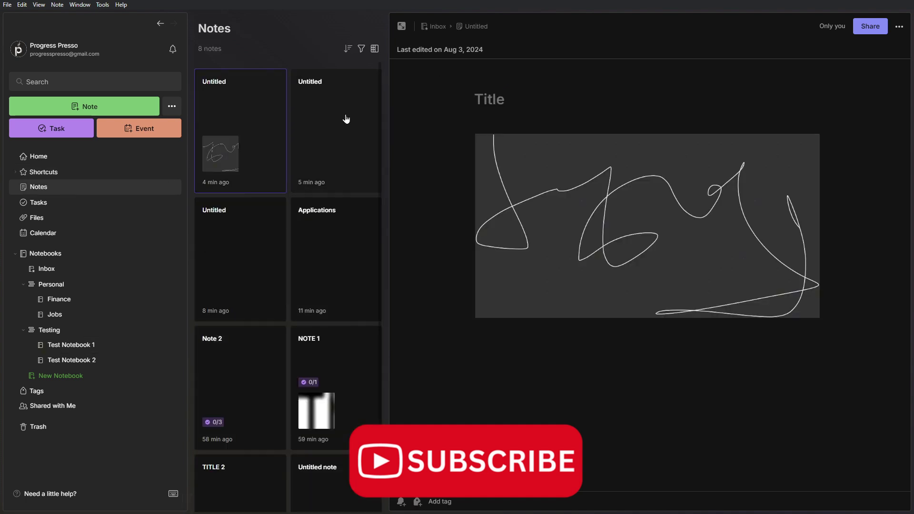
pyautogui.scroll(-2, 314, 397)
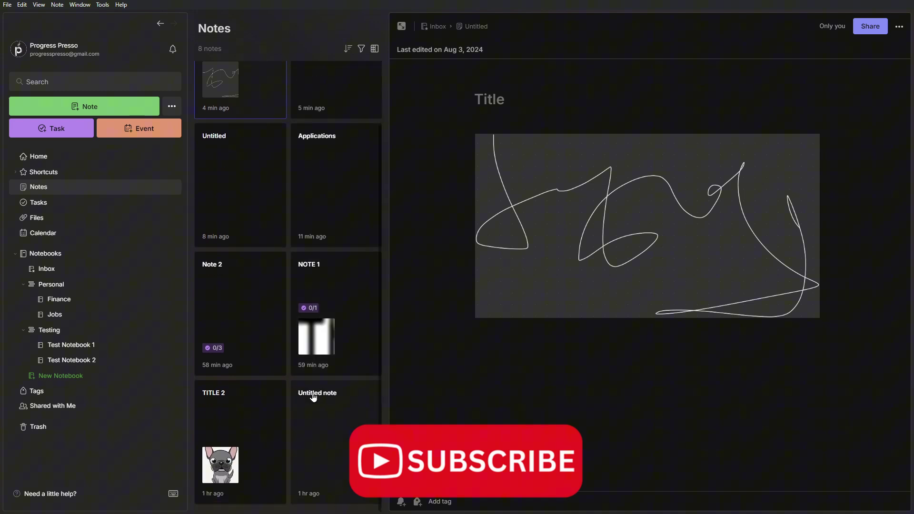
pyautogui.scroll(2, 314, 396)
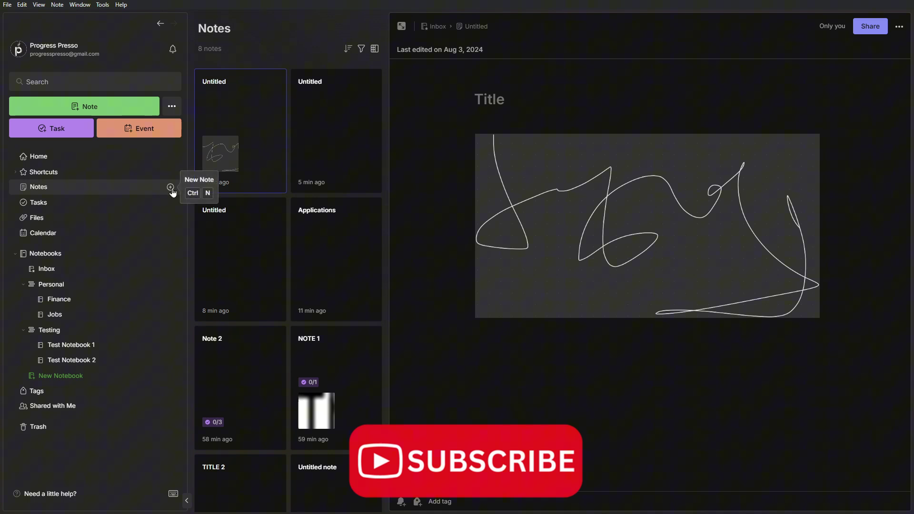
pyautogui.click(361, 50)
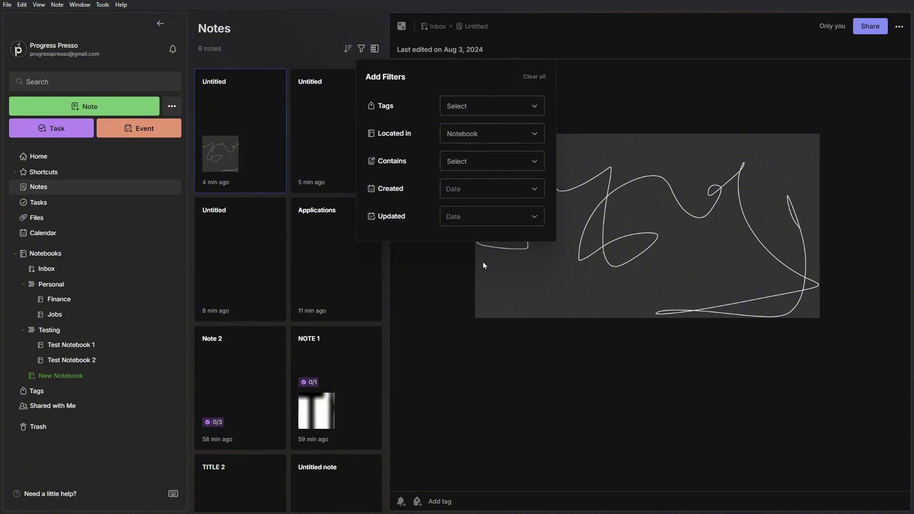
pyautogui.click(264, 47)
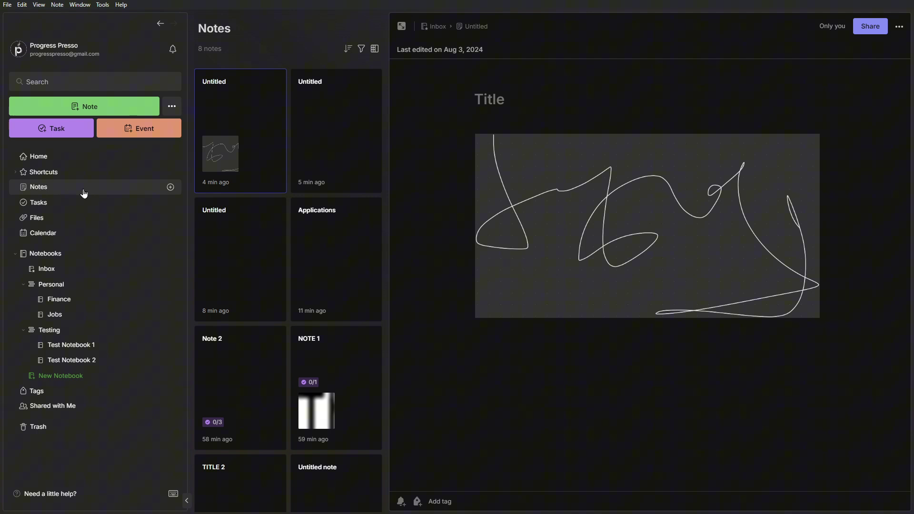
# Expand and collapse the Notebooks tree in the sidebar several times.
pyautogui.click(15, 254)
pyautogui.click(16, 255)
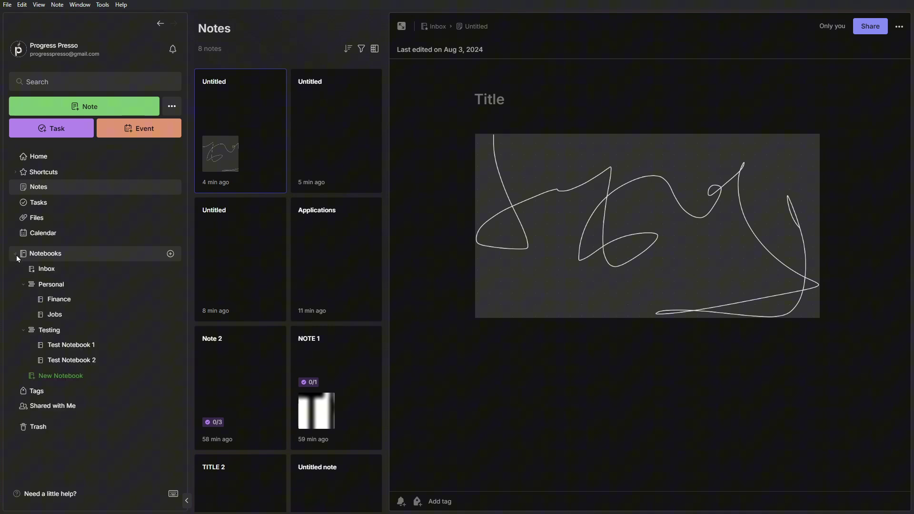
pyautogui.click(16, 255)
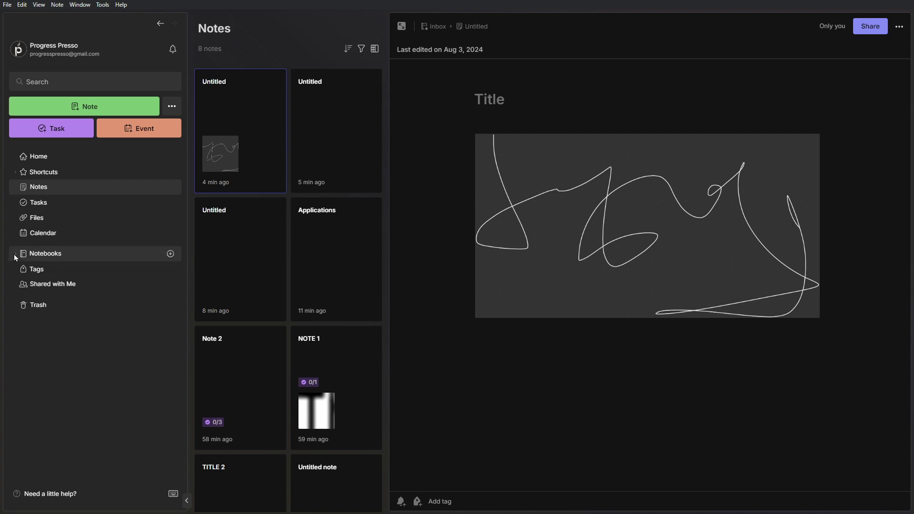
pyautogui.click(13, 254)
pyautogui.click(14, 254)
# Show the Tasks view, then open Test Notebook 1 from the notebooks tree.
pyautogui.click(66, 203)
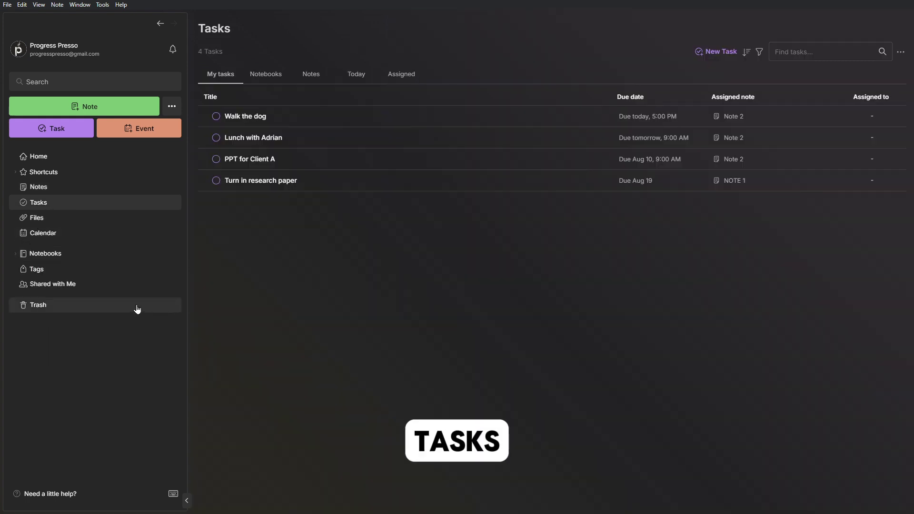
pyautogui.click(15, 254)
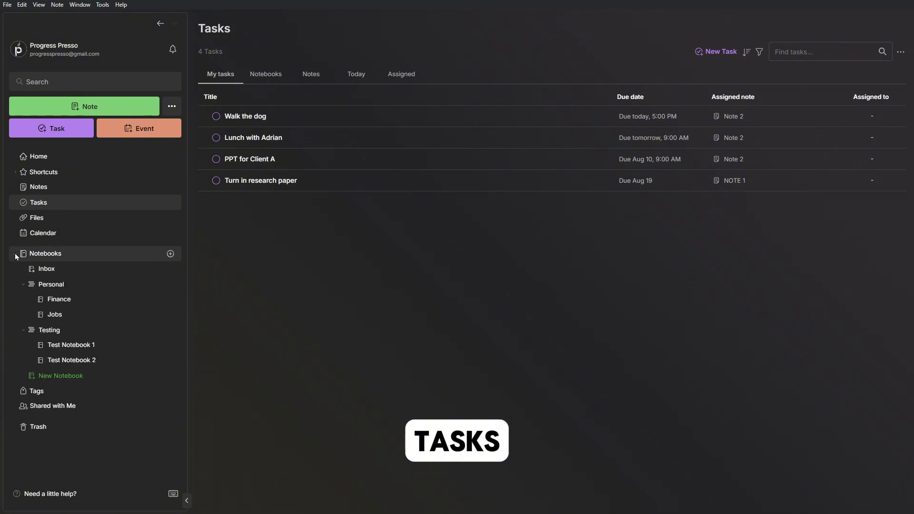
pyautogui.click(83, 347)
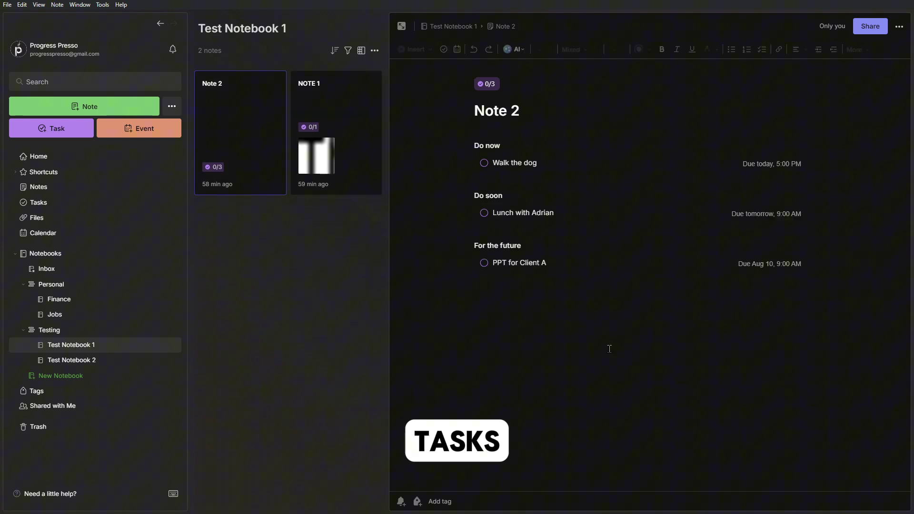
# Select the Lunch with Adrian and PPT tasks, view NOTE 1, then return to Tasks.
pyautogui.moveTo(590, 274); pyautogui.dragTo(493, 213)
pyautogui.click(357, 122)
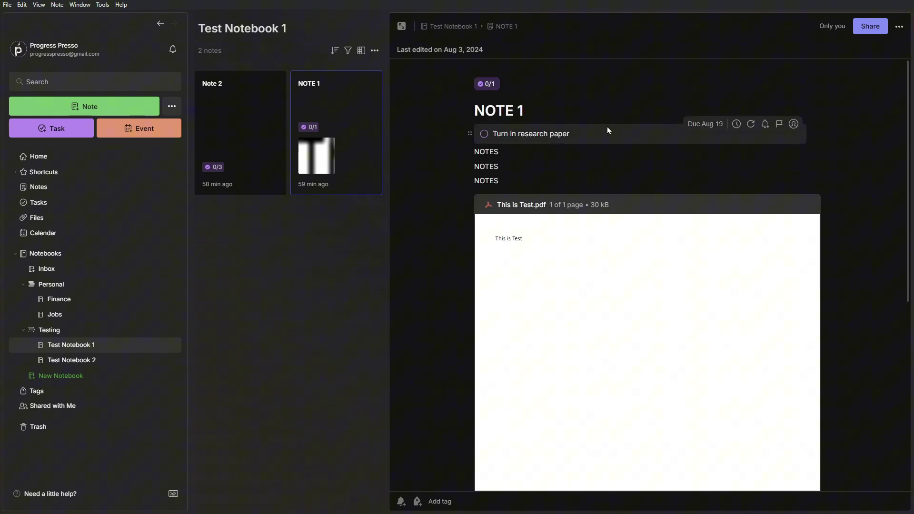
pyautogui.click(53, 204)
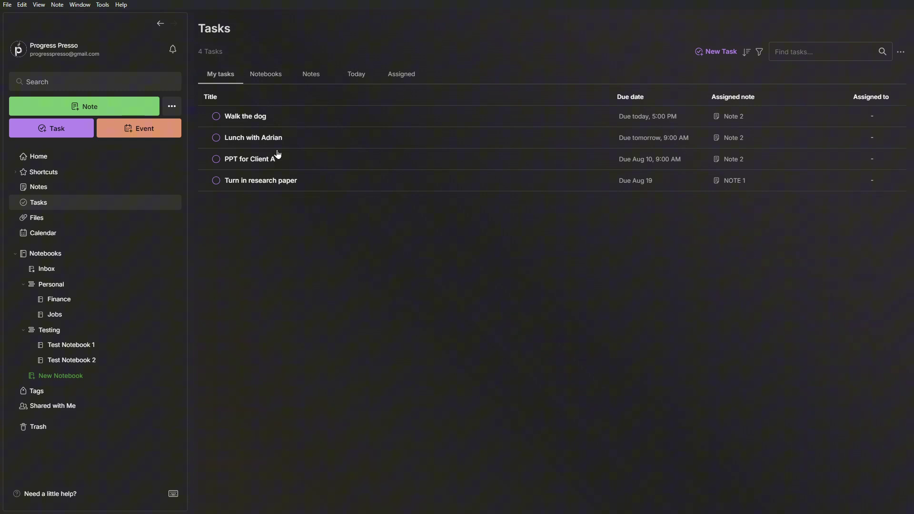
pyautogui.click(264, 75)
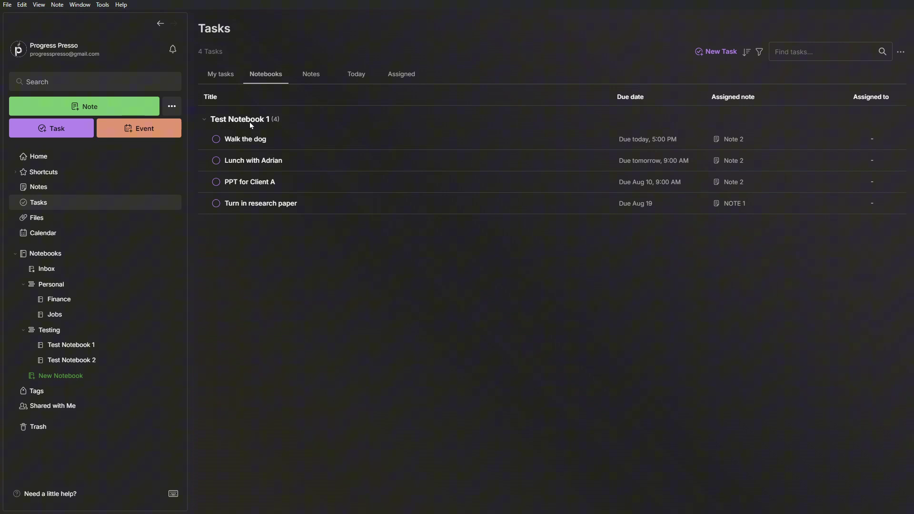
pyautogui.click(319, 76)
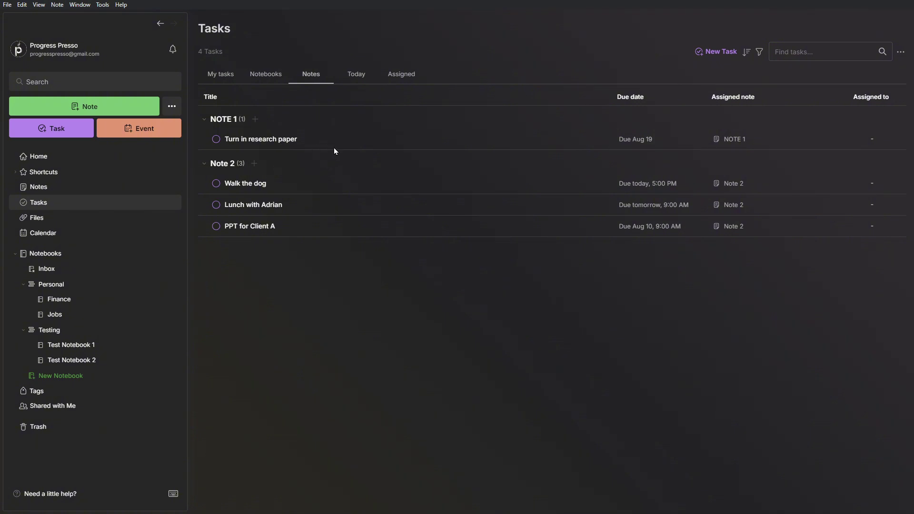
pyautogui.click(364, 75)
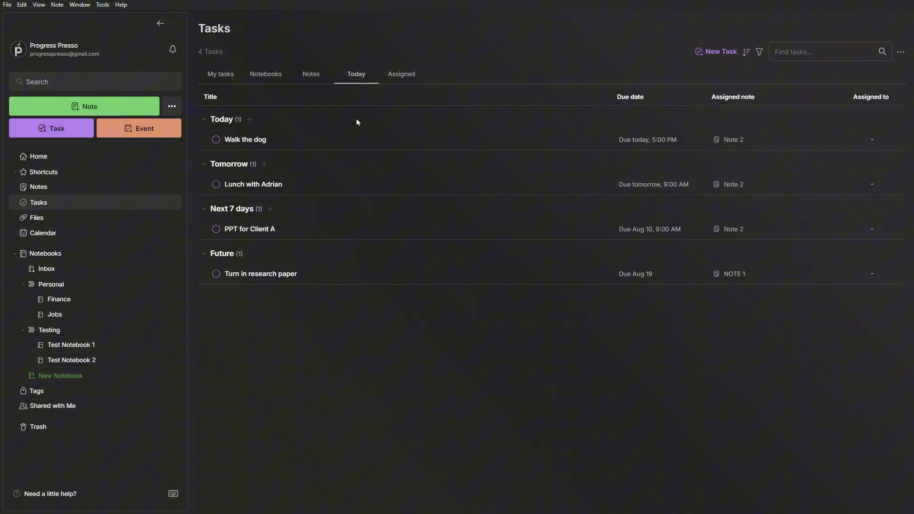
pyautogui.click(401, 75)
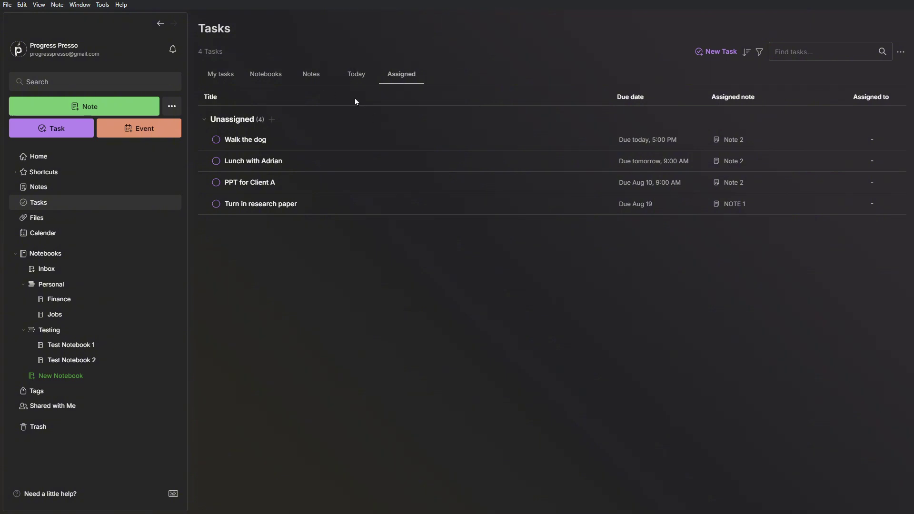
pyautogui.click(229, 75)
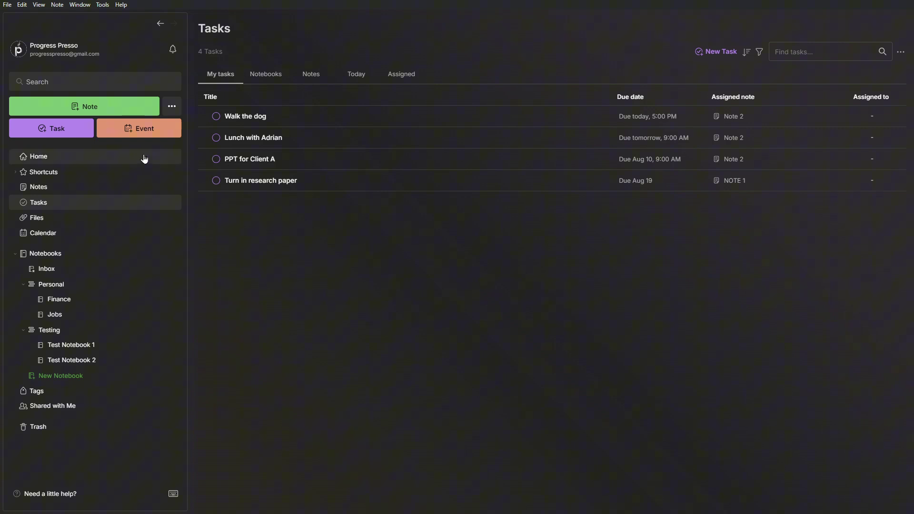
# Open NOTE 1 in Test Notebook 1 and select its research-paper task and NOTES lines.
pyautogui.click(62, 222)
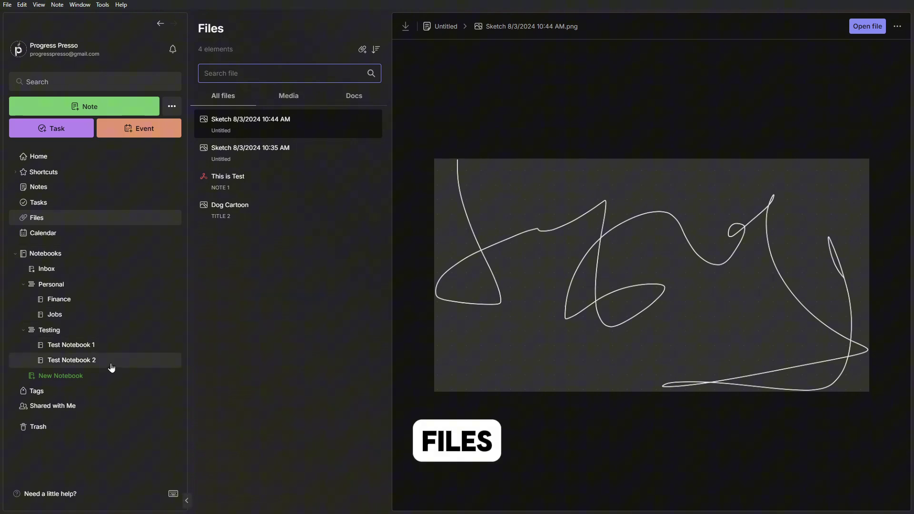
pyautogui.click(105, 350)
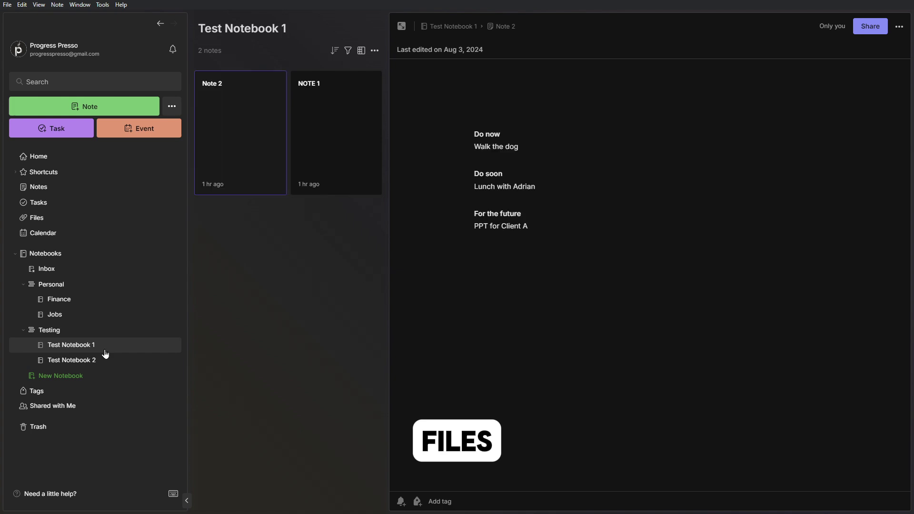
pyautogui.click(365, 151)
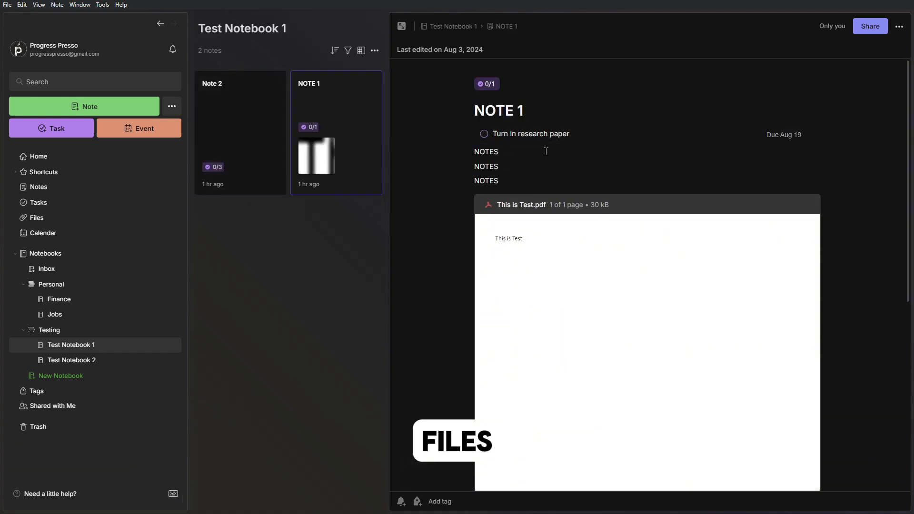
pyautogui.moveTo(608, 129); pyautogui.dragTo(491, 135)
pyautogui.click(500, 181)
pyautogui.moveTo(500, 182); pyautogui.dragTo(468, 153)
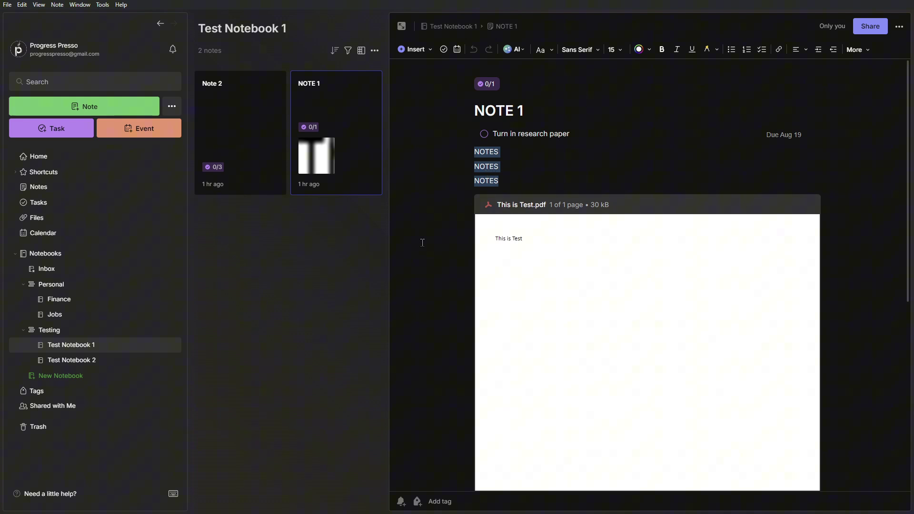
# Switch the attached This is Test.pdf to the compact tile view.
pyautogui.click(563, 209)
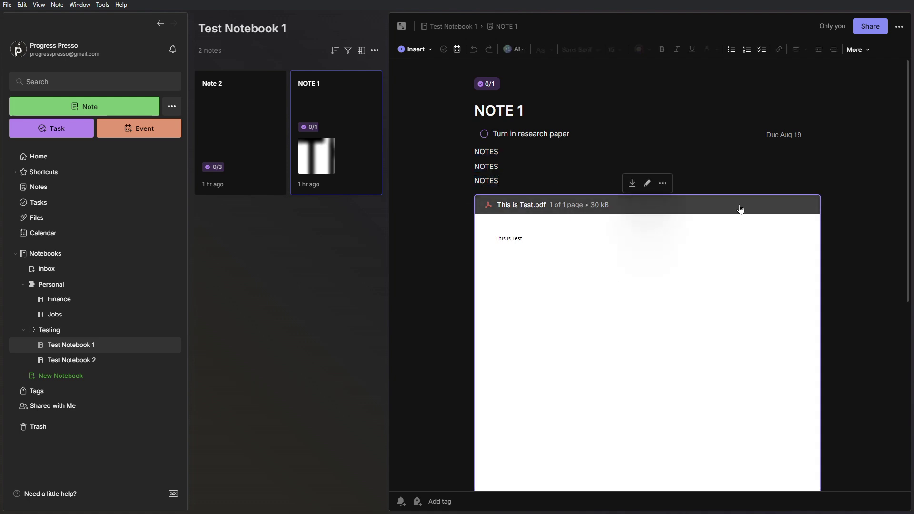
pyautogui.click(663, 184)
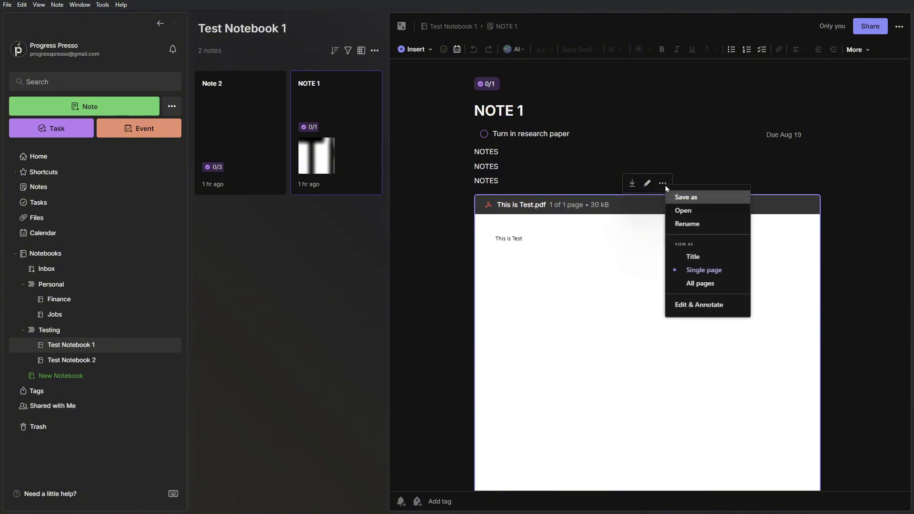
pyautogui.click(695, 257)
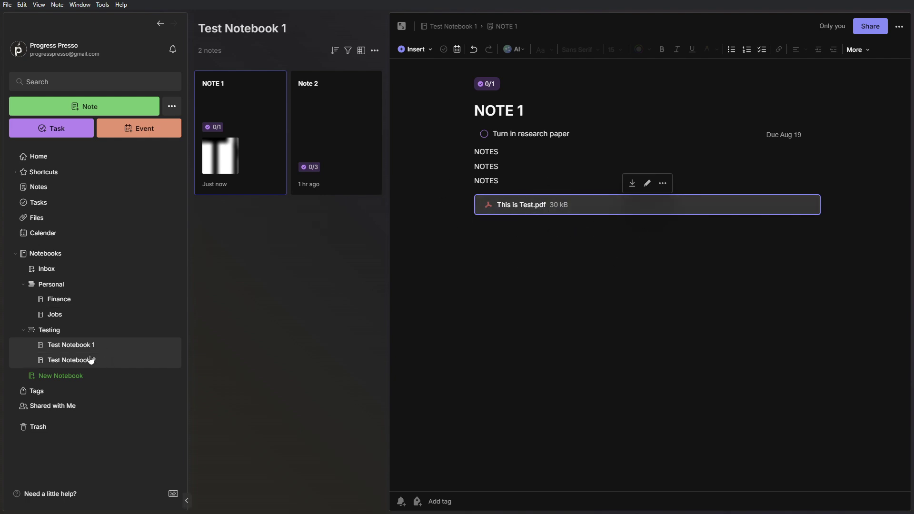
# In Files, preview the 10:44 AM sketch, the 10:35 AM sketch and Dog Cartoon.
pyautogui.click(65, 220)
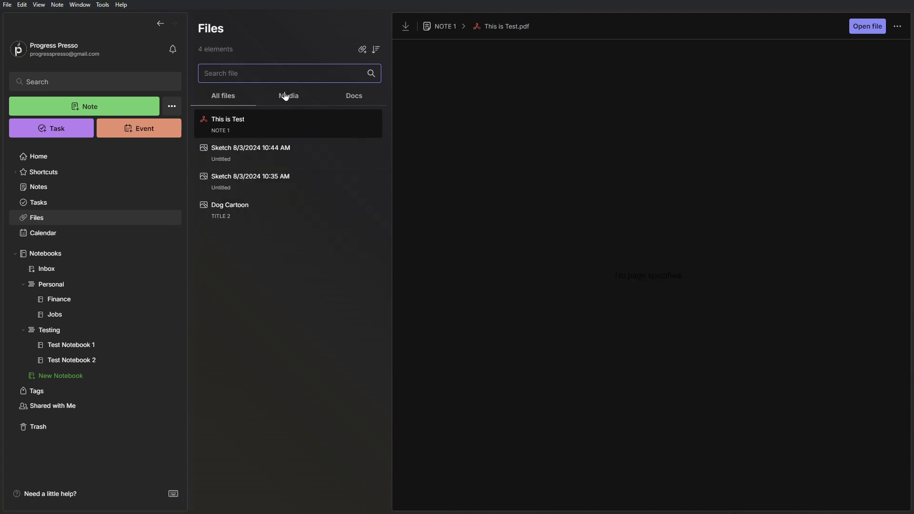
pyautogui.click(300, 157)
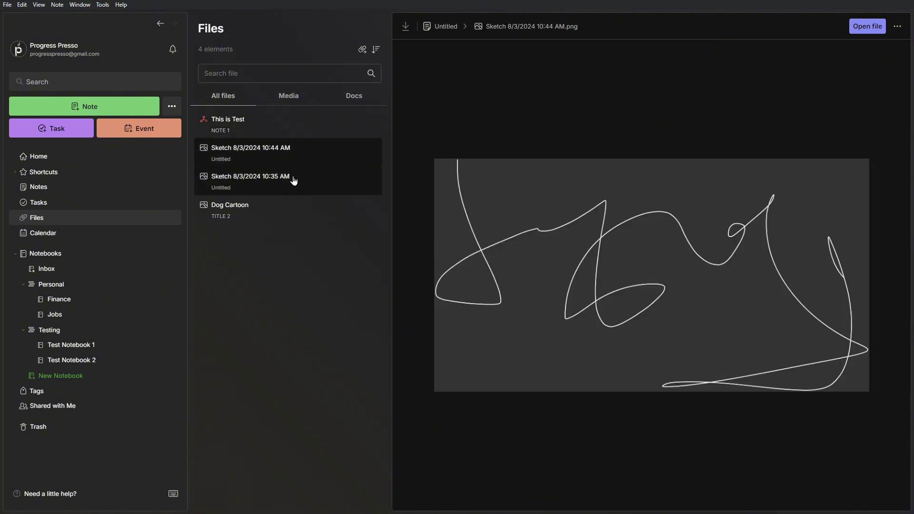
pyautogui.click(294, 181)
pyautogui.click(288, 208)
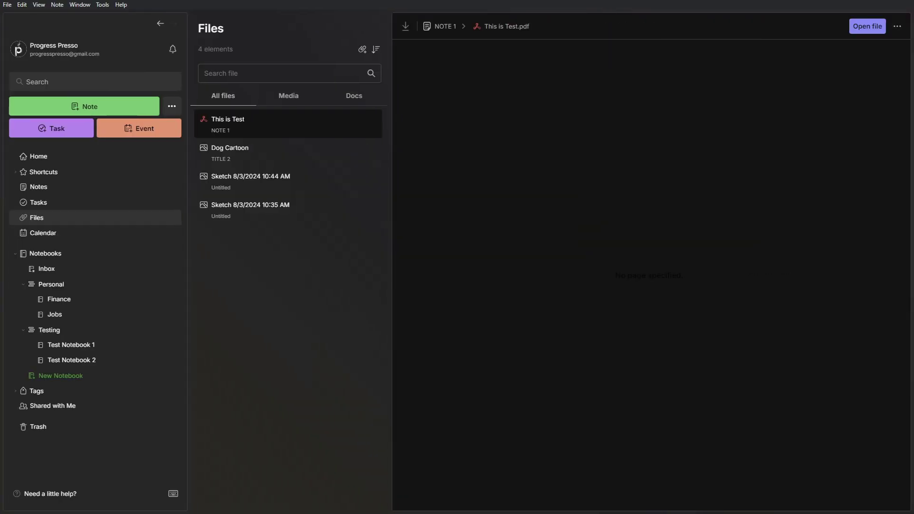
# Open the Calendar, try Week and Day views, and settle on Month view.
pyautogui.click(76, 234)
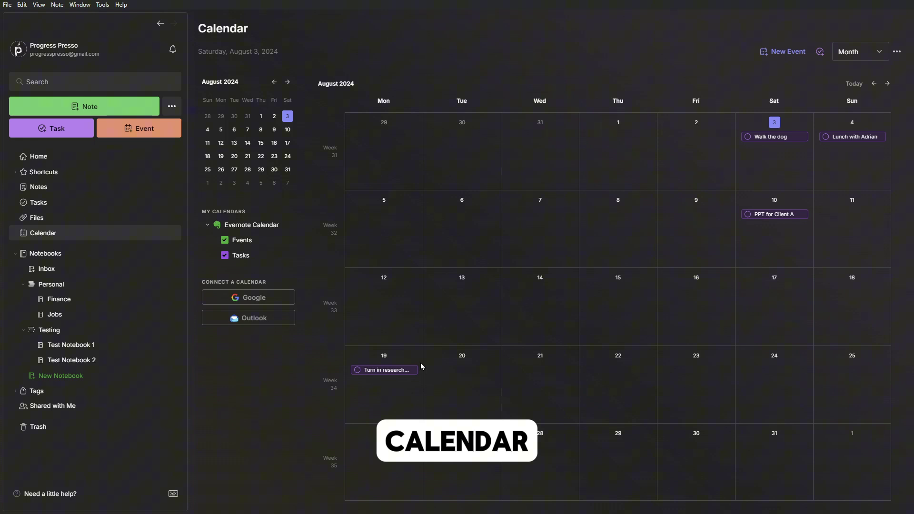
pyautogui.click(868, 53)
pyautogui.click(870, 84)
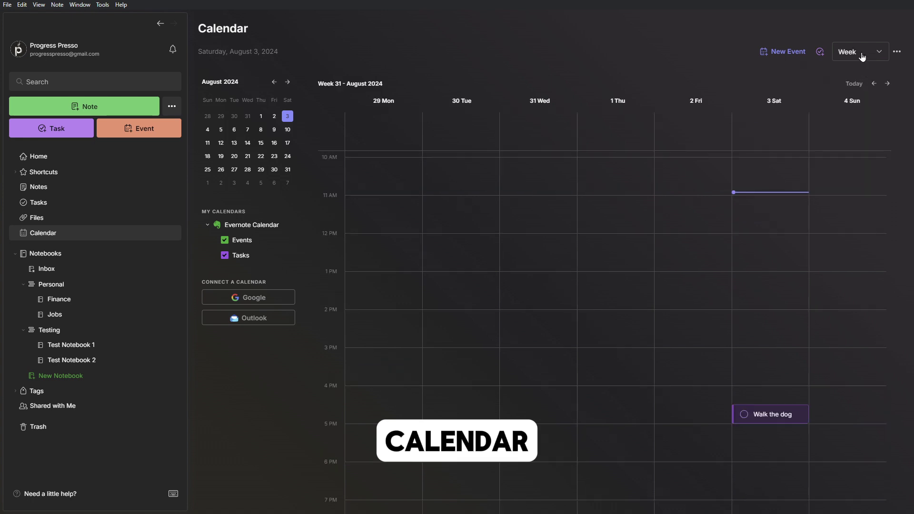
pyautogui.click(865, 56)
pyautogui.click(852, 72)
pyautogui.click(857, 56)
pyautogui.click(872, 97)
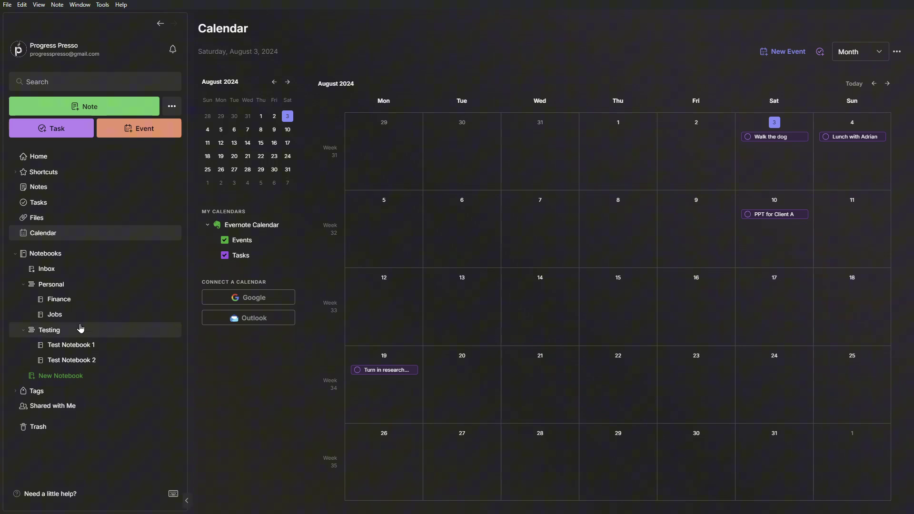
# Collapse Notebooks, filter notes by the Dog tag, then show Shared with Me.
pyautogui.click(16, 258)
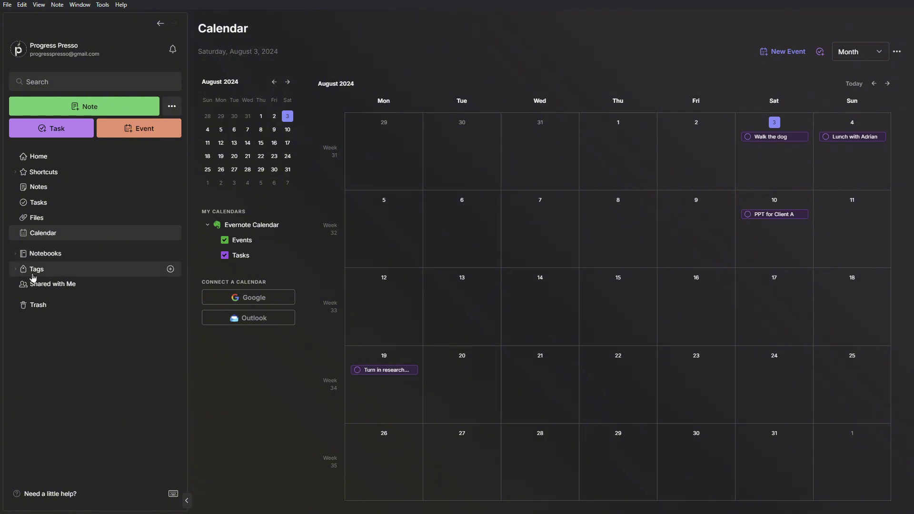
pyautogui.click(16, 269)
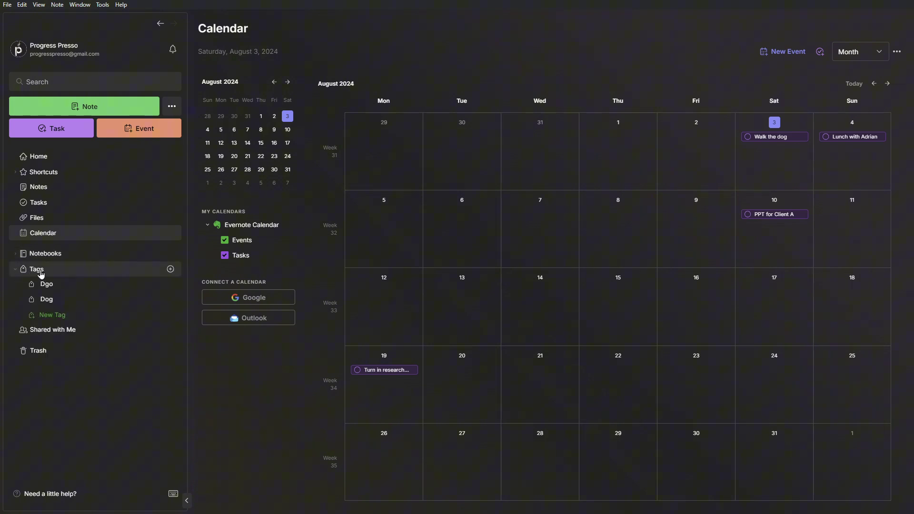
pyautogui.click(37, 270)
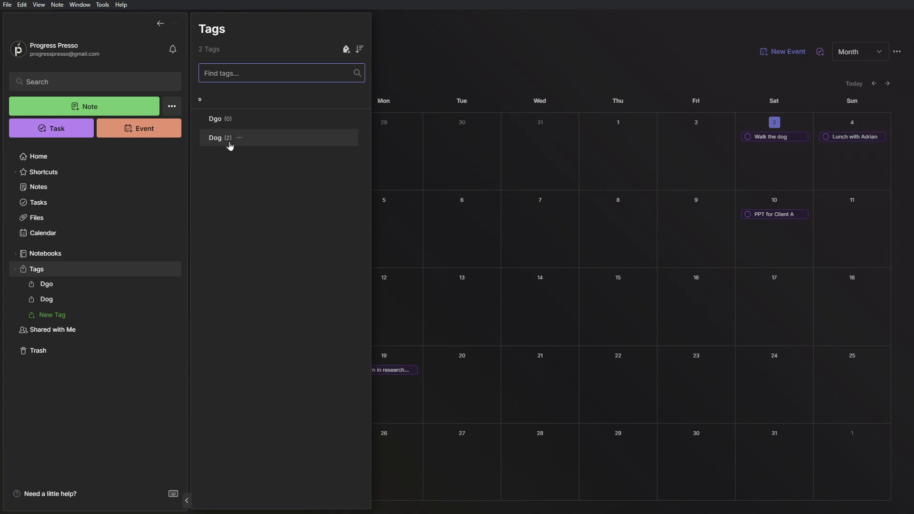
pyautogui.click(221, 138)
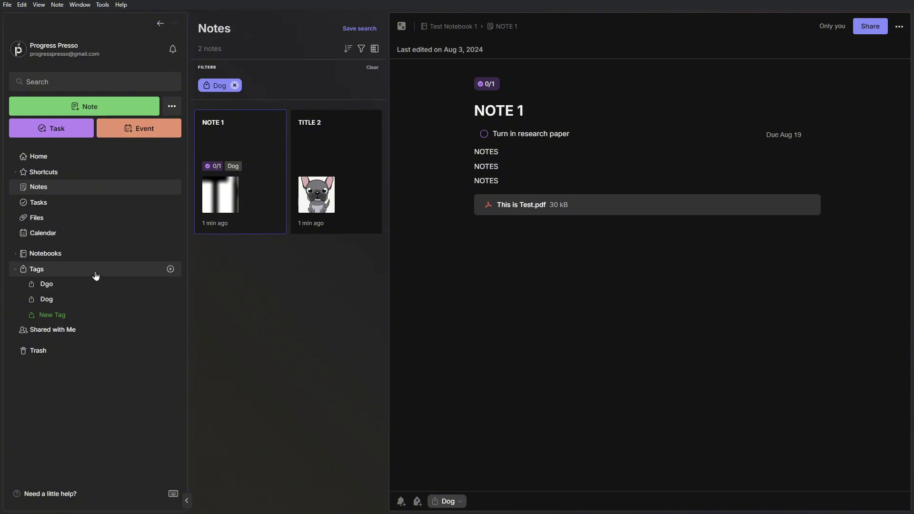
pyautogui.click(62, 335)
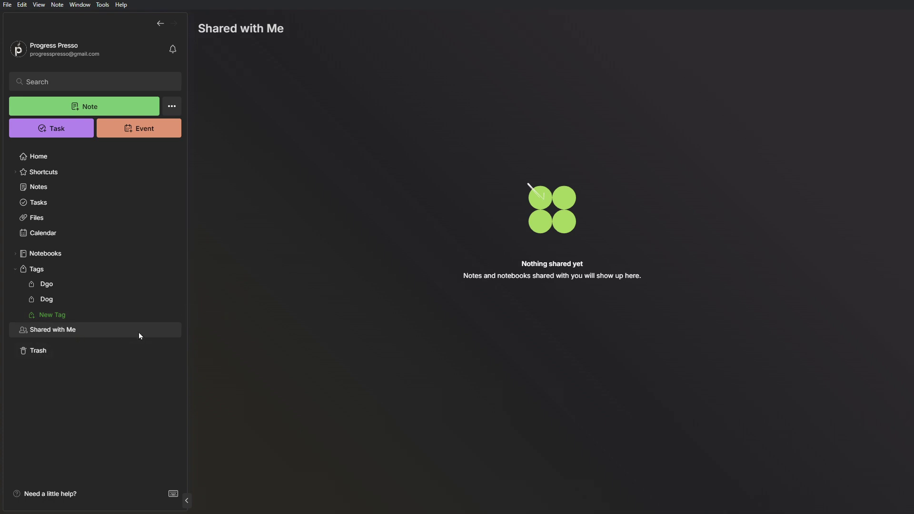
# Collapse the Tags list in the sidebar.
pyautogui.click(18, 269)
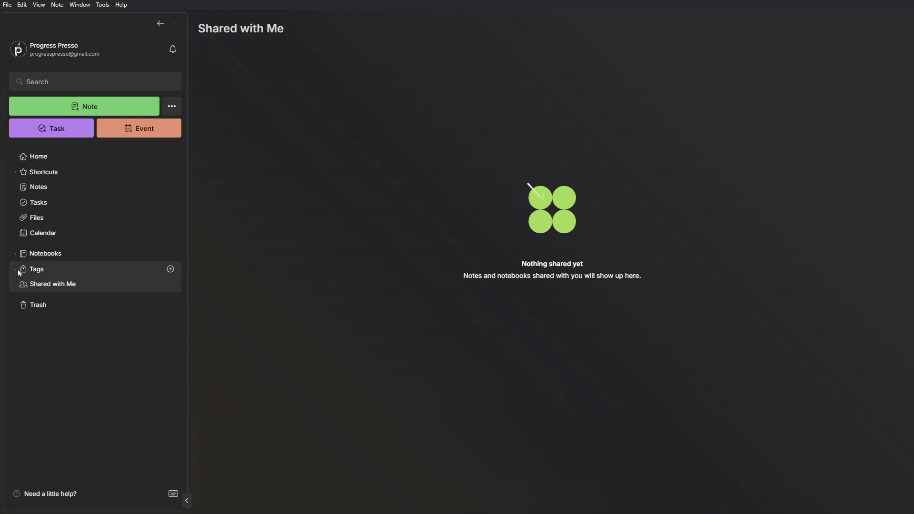